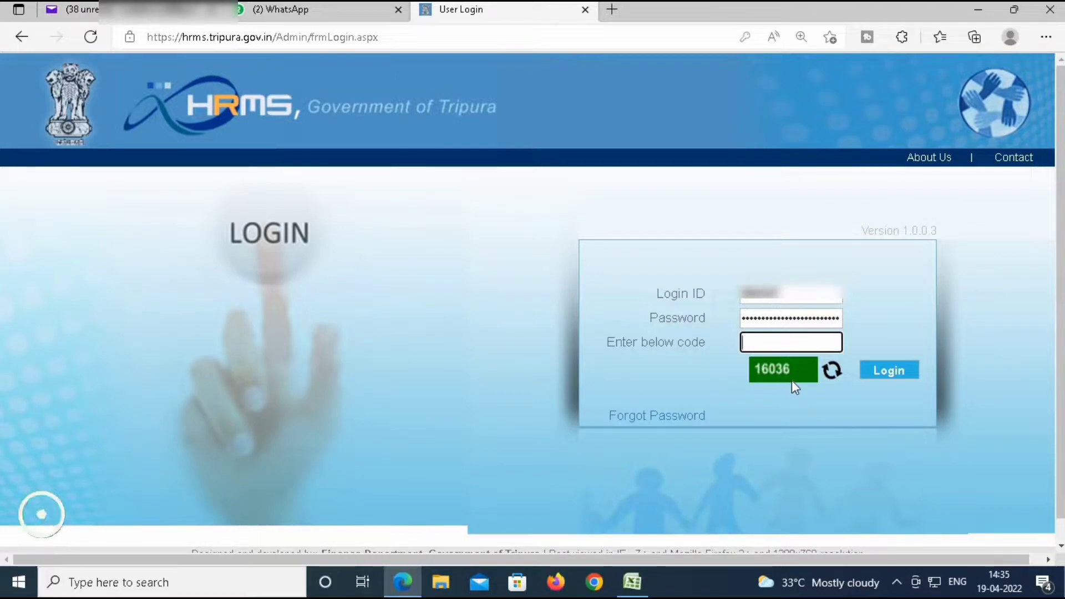
# - Enter the displayed verification code to log in, and decline saving the password in the browser
pyautogui.write('16036')
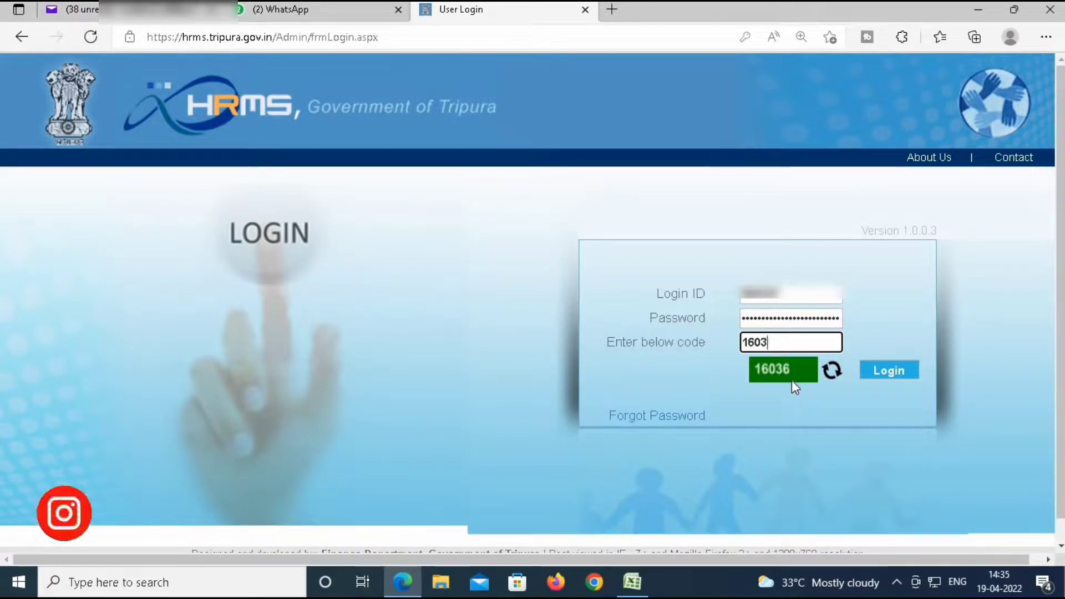
pyautogui.click(900, 372)
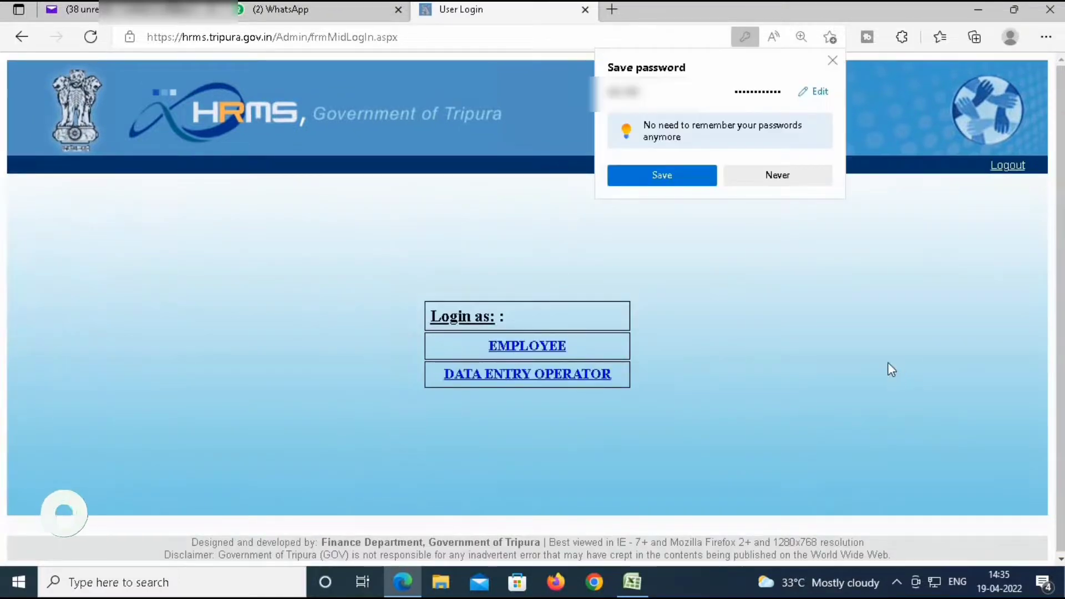
pyautogui.click(786, 176)
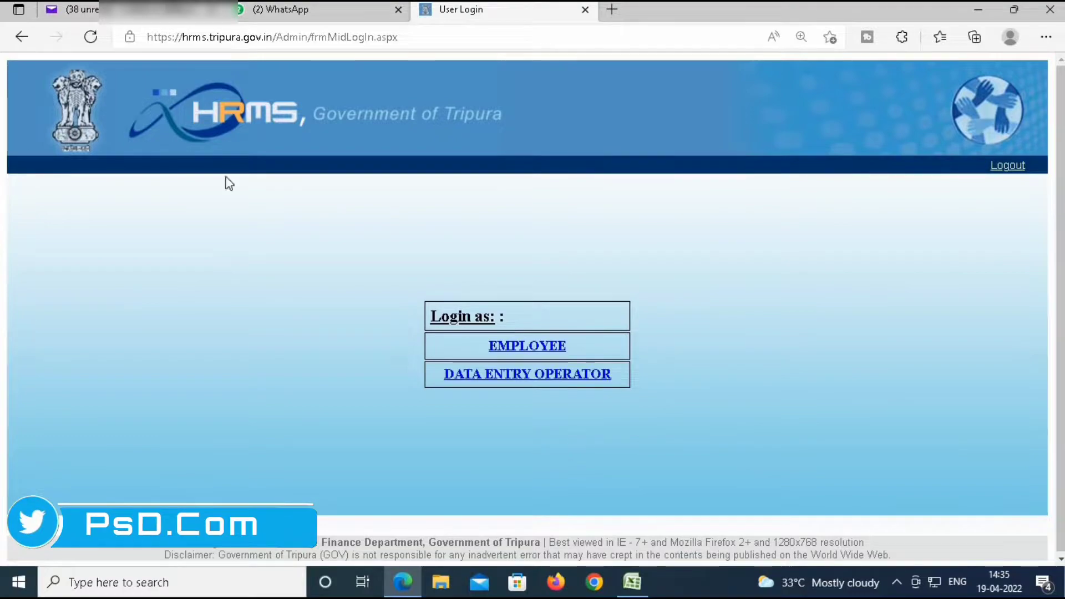
# - Continue as DATA ENTRY OPERATOR and open the Attendance Entry form
pyautogui.moveTo(189, 112); pyautogui.dragTo(369, 160)
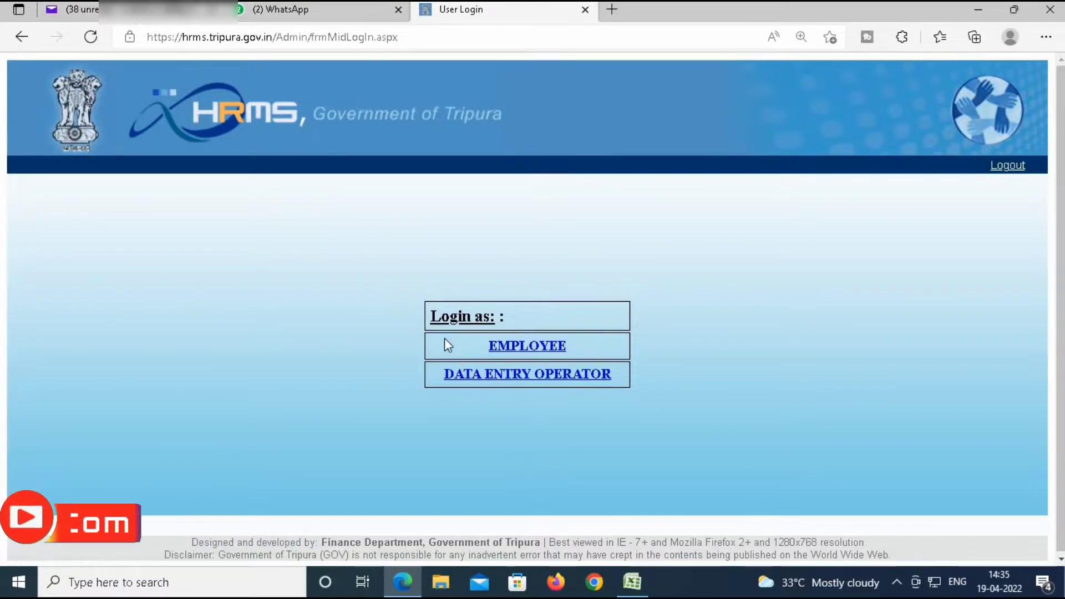
pyautogui.click(503, 376)
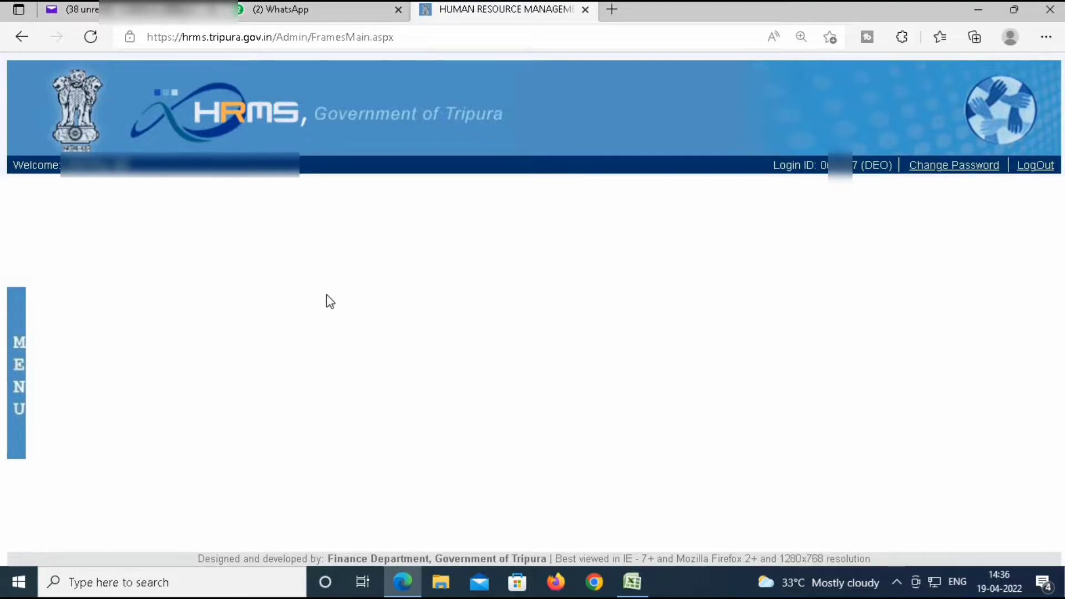
pyautogui.click(14, 304)
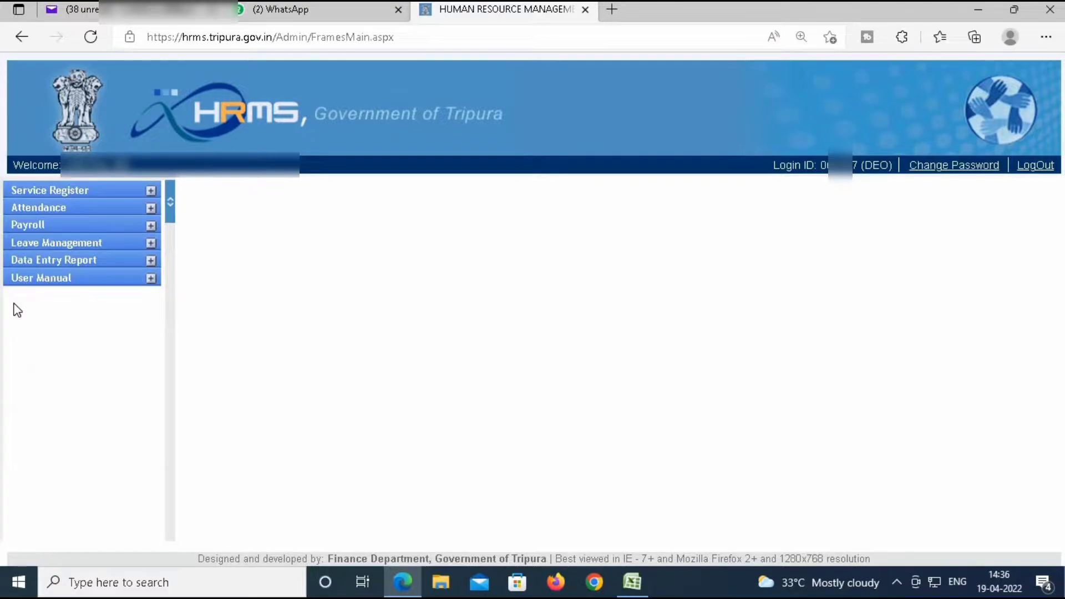
pyautogui.click(72, 207)
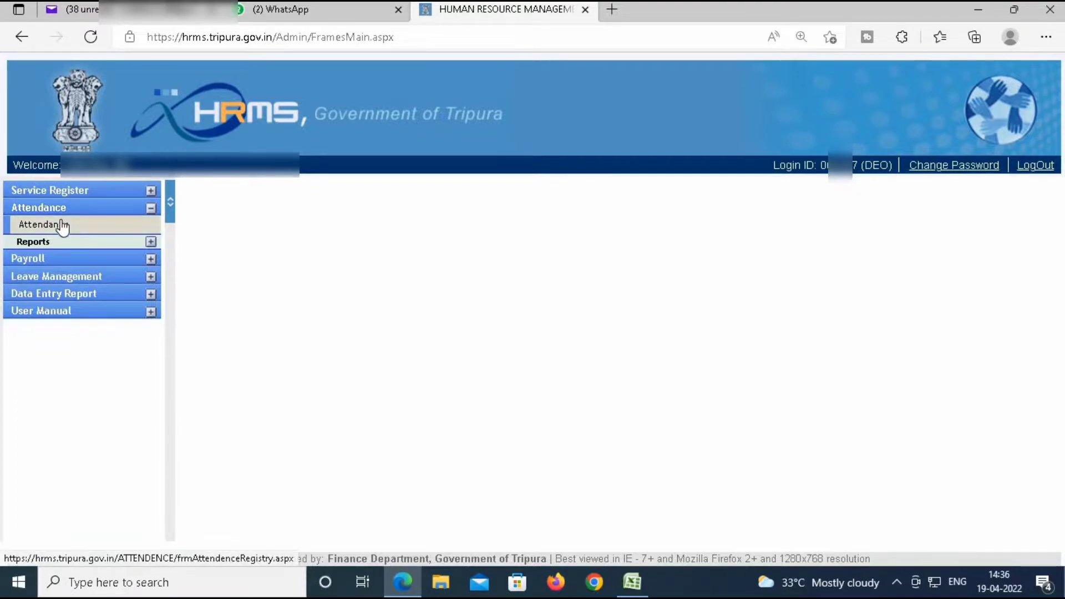
pyautogui.click(62, 225)
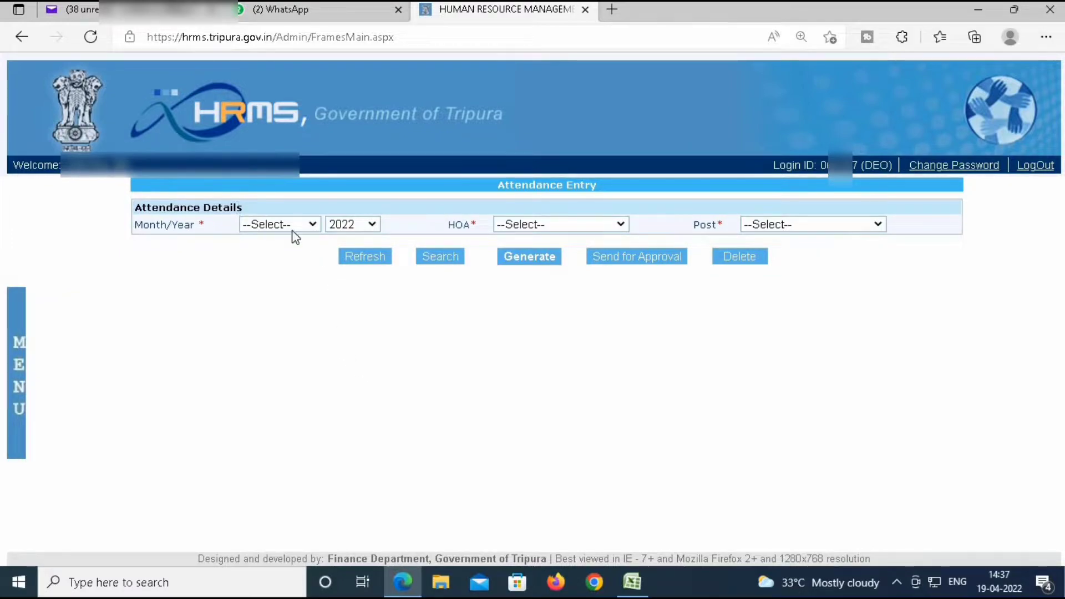
pyautogui.moveTo(496, 189); pyautogui.dragTo(647, 190)
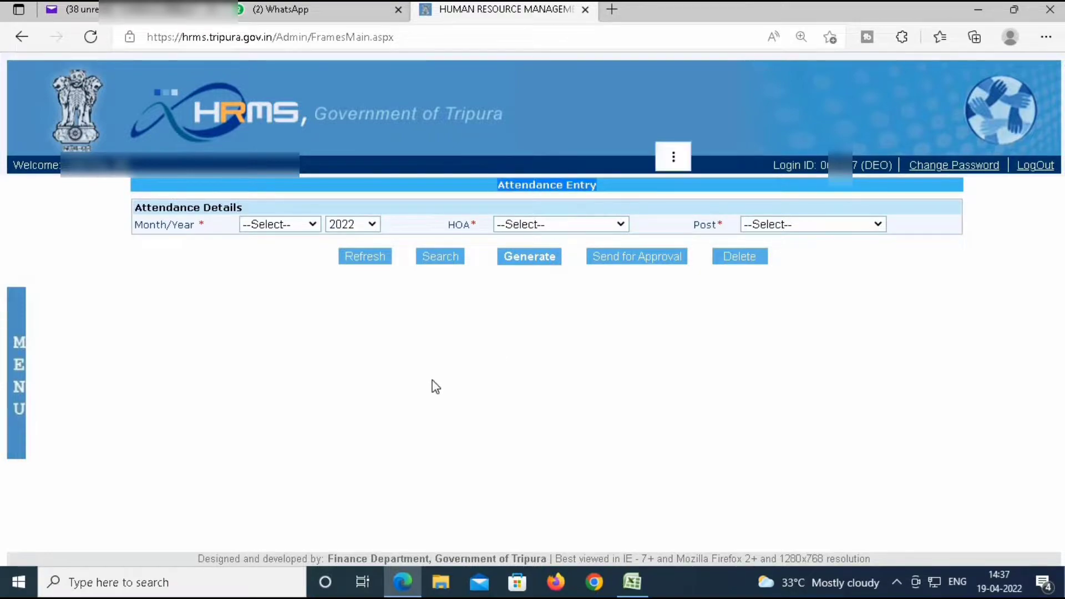
pyautogui.click(312, 224)
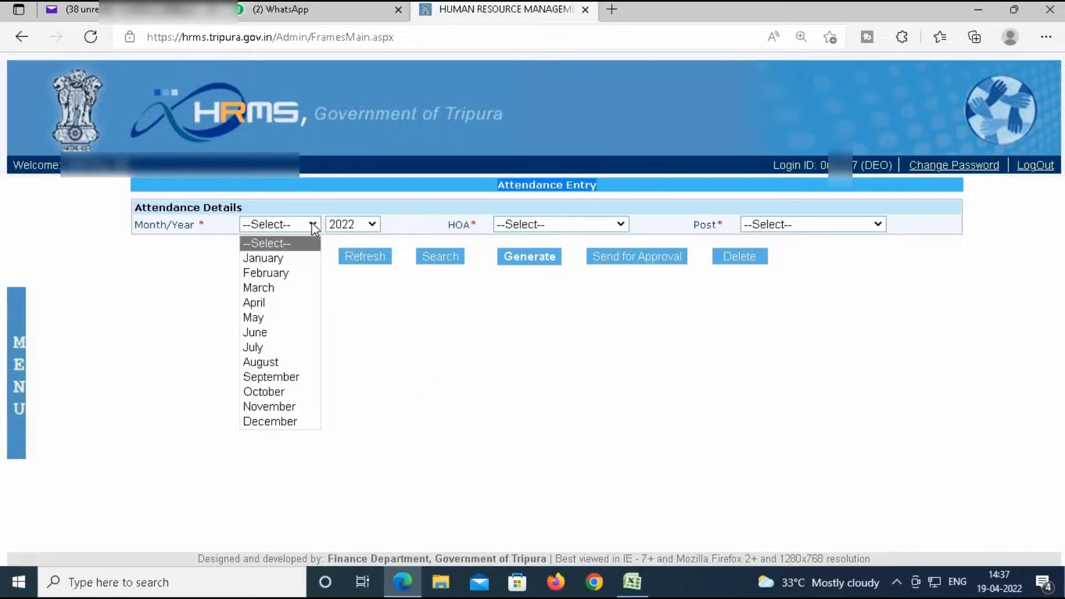
pyautogui.click(258, 303)
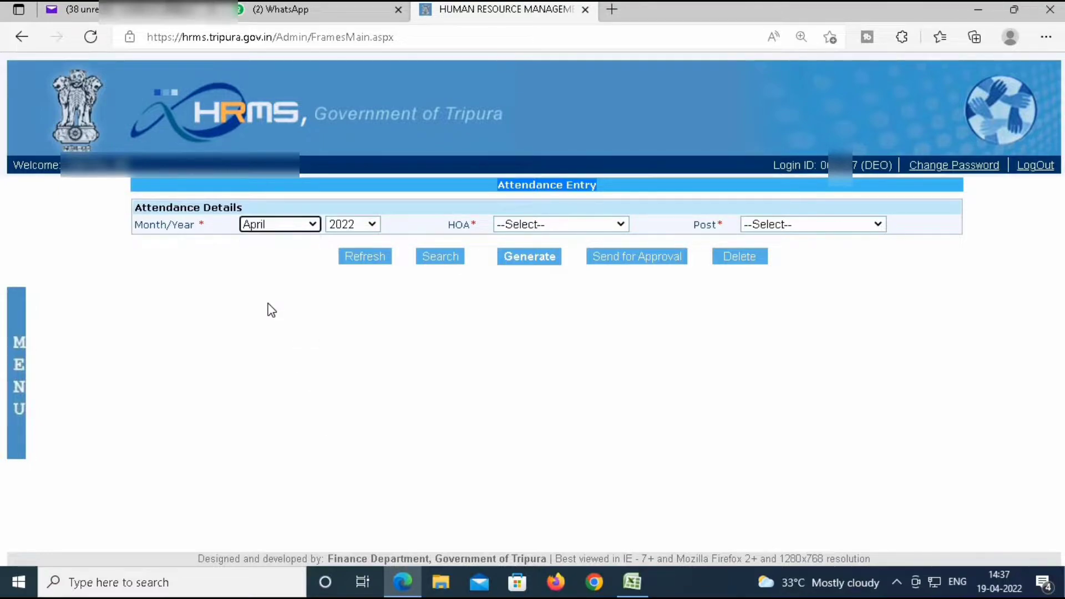
pyautogui.click(391, 323)
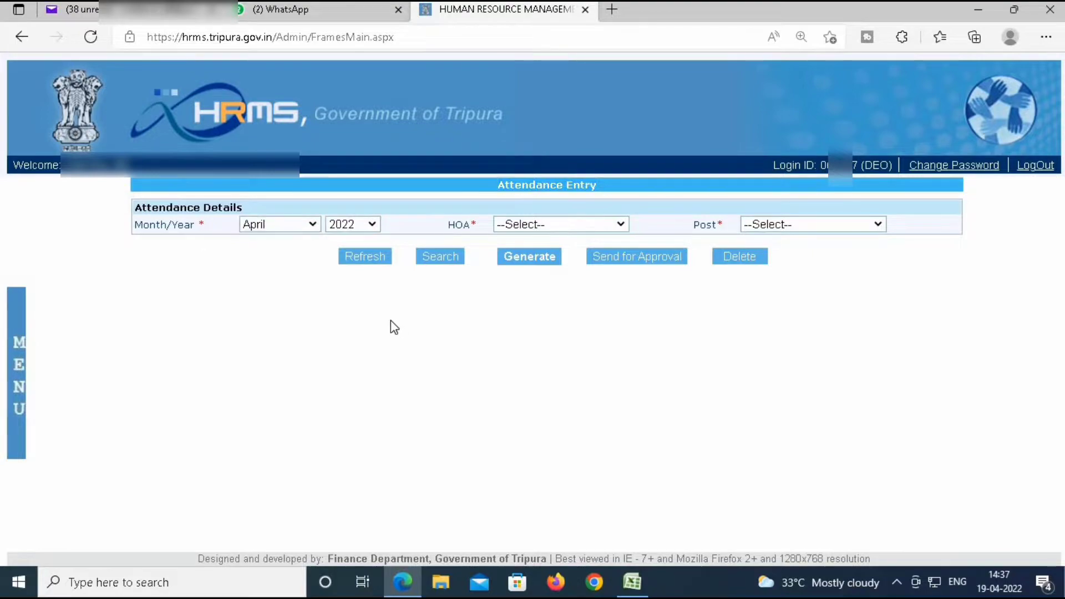
pyautogui.click(622, 224)
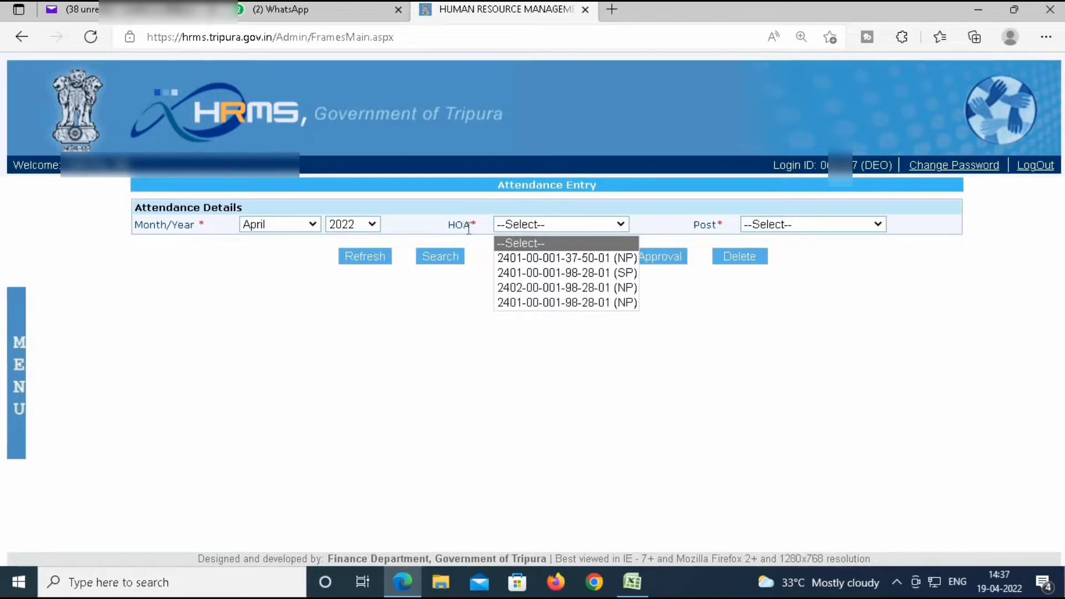
pyautogui.click(521, 288)
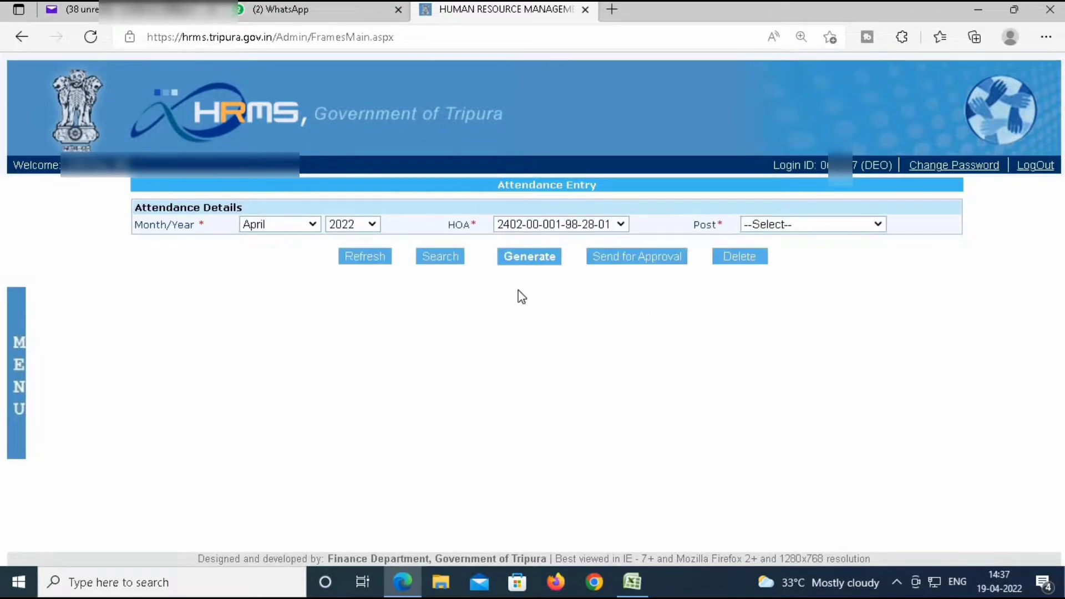
pyautogui.click(851, 223)
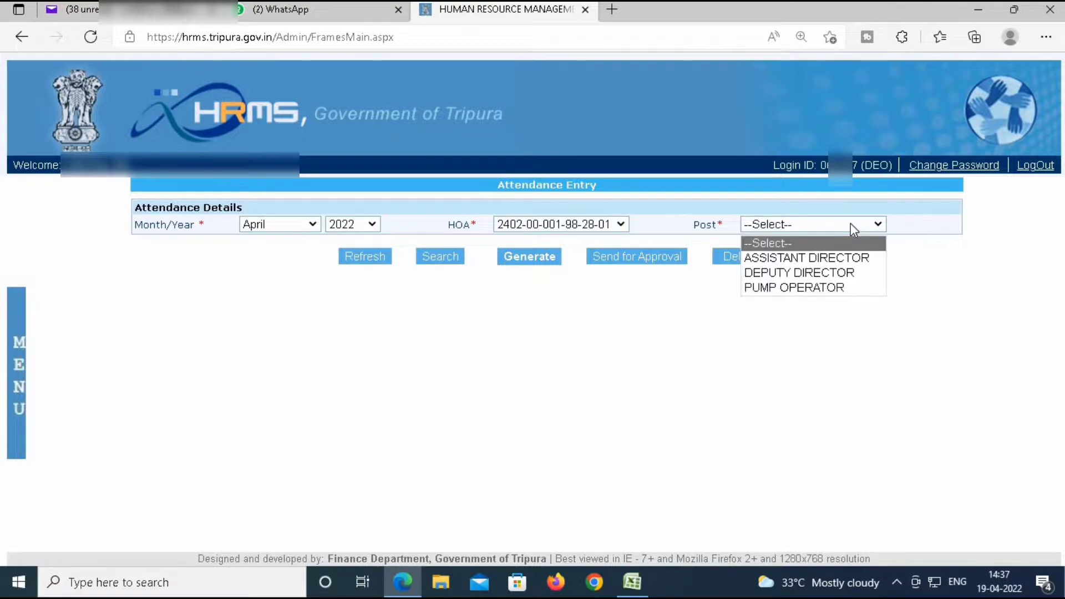
pyautogui.click(823, 259)
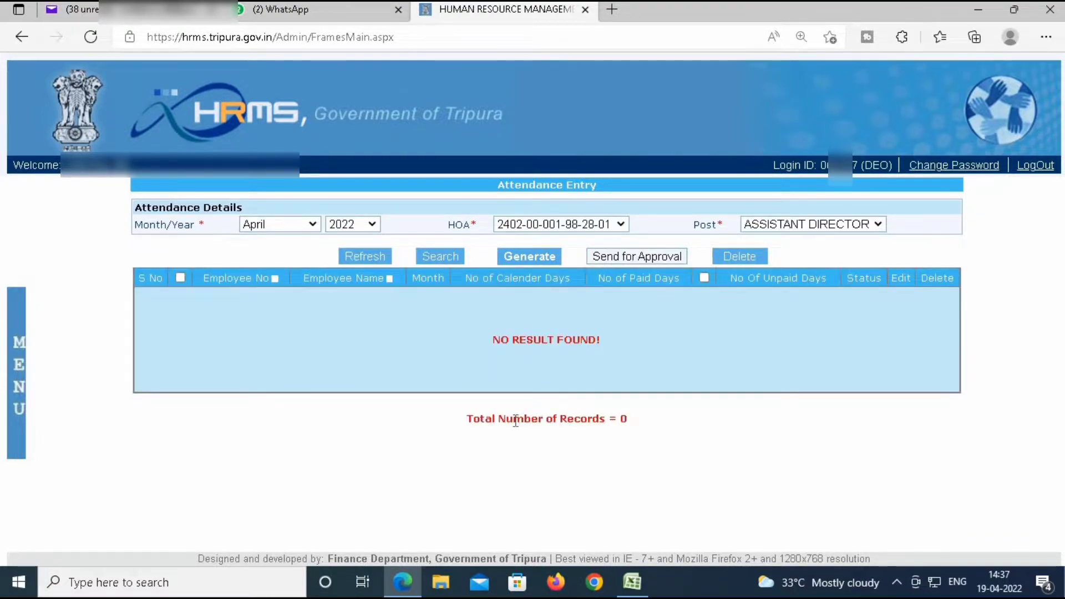
# - Generate the attendance for the selected HOA and post, and acknowledge the confirmation
pyautogui.click(528, 258)
pyautogui.click(543, 262)
pyautogui.click(672, 122)
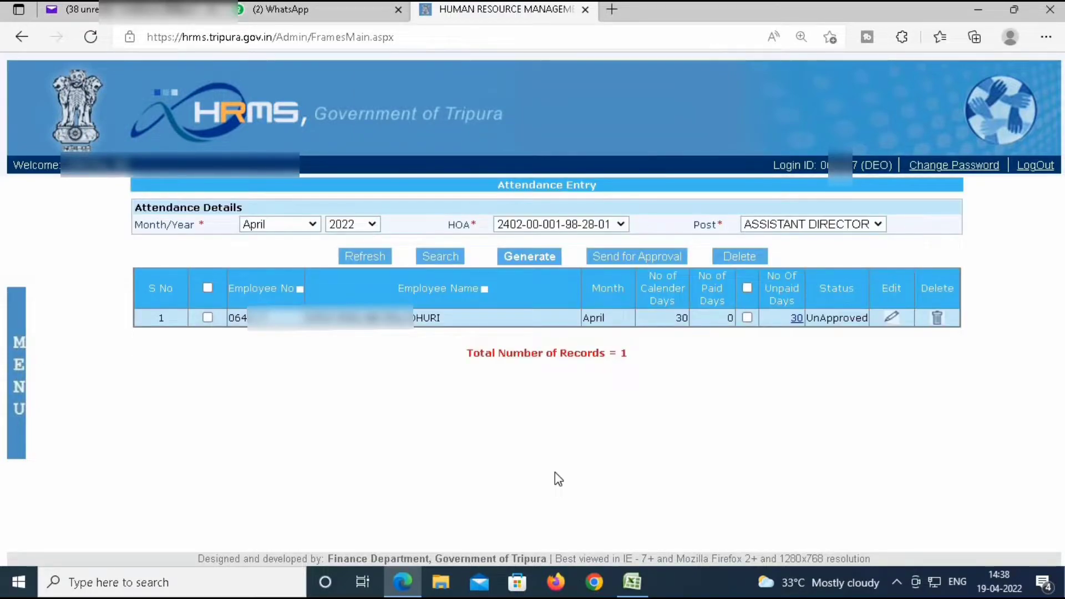
# - Mark the listed Assistant Director as paid for the whole month and send the attendance for approval
pyautogui.click(747, 318)
pyautogui.click(618, 258)
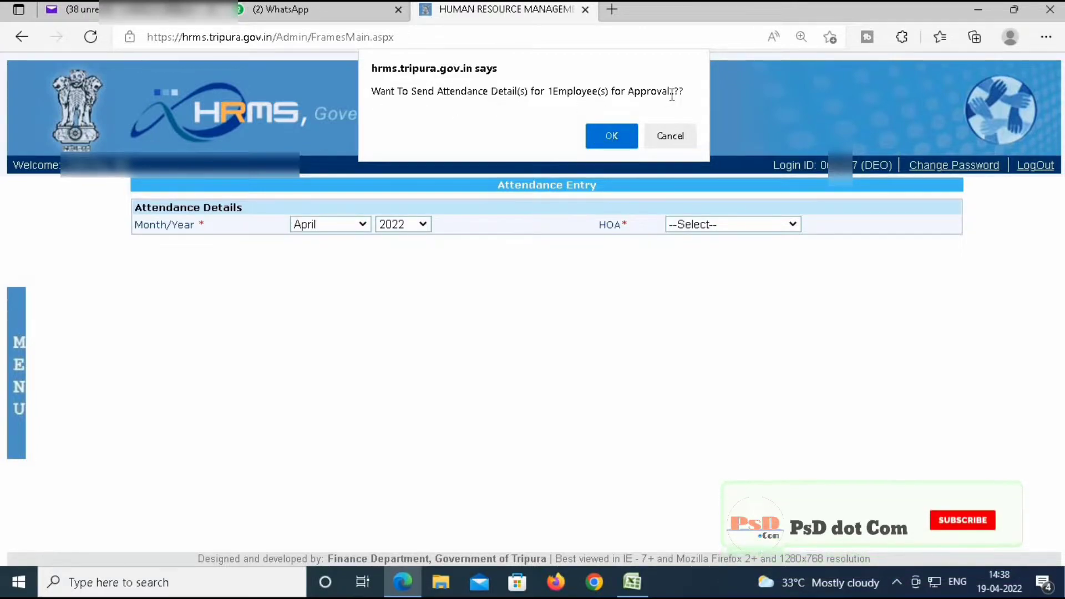
pyautogui.click(618, 136)
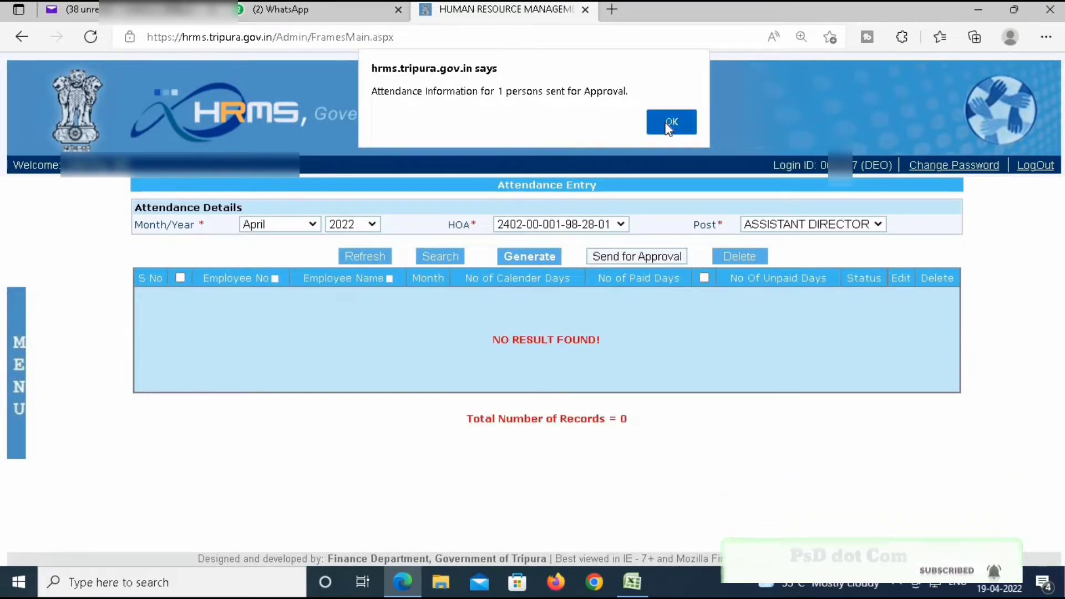
pyautogui.click(669, 125)
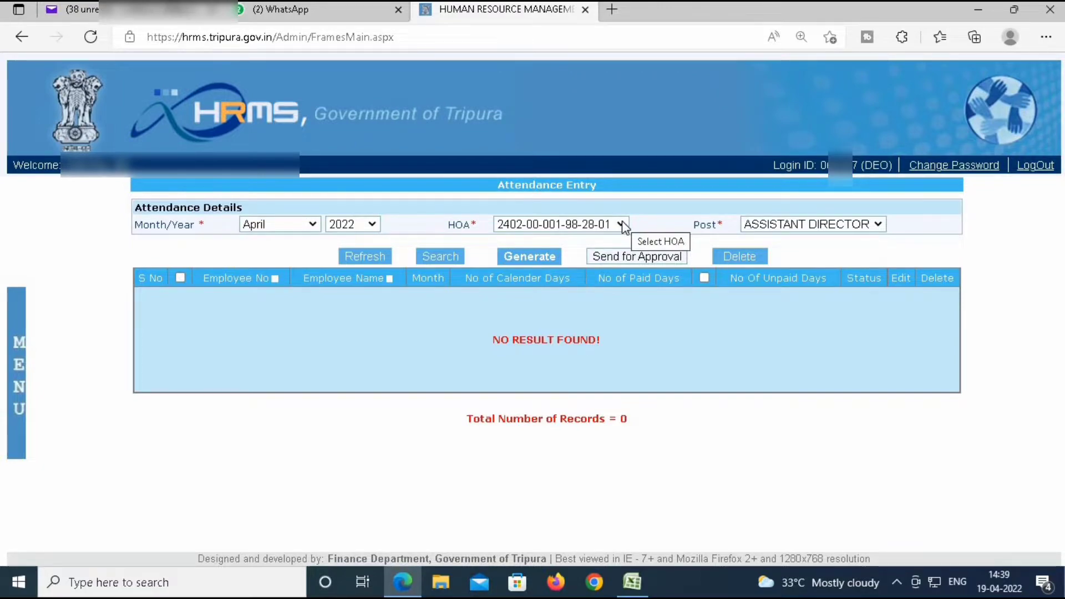
pyautogui.click(621, 224)
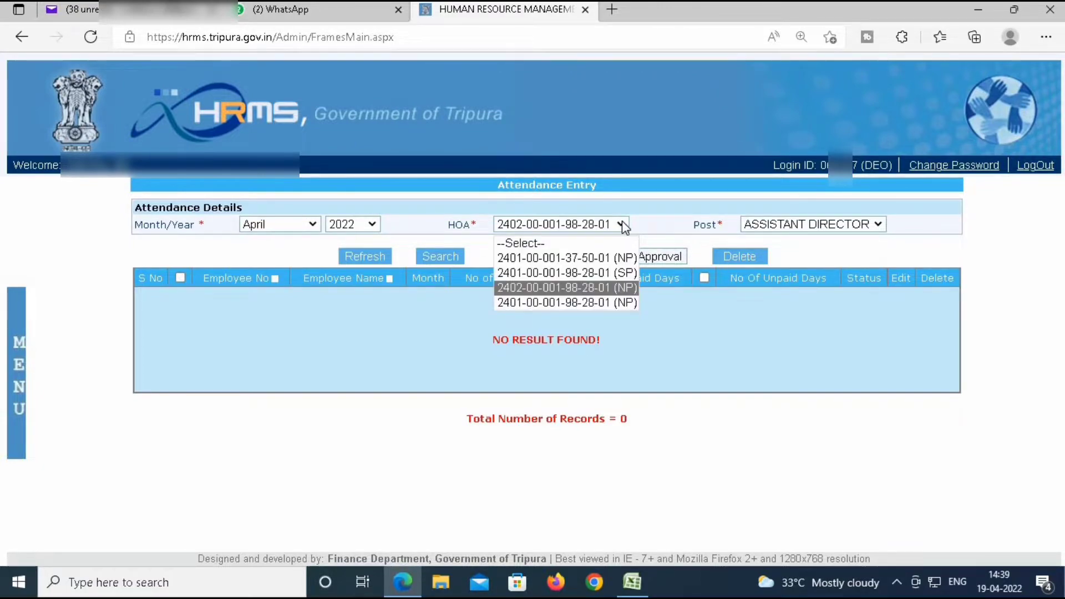
pyautogui.click(588, 258)
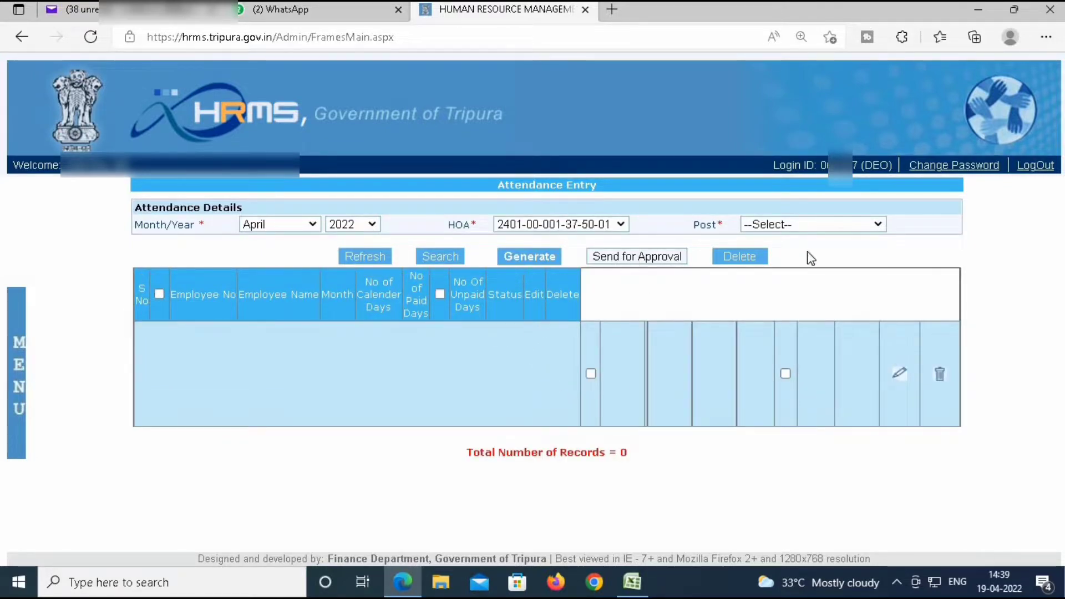
pyautogui.click(821, 224)
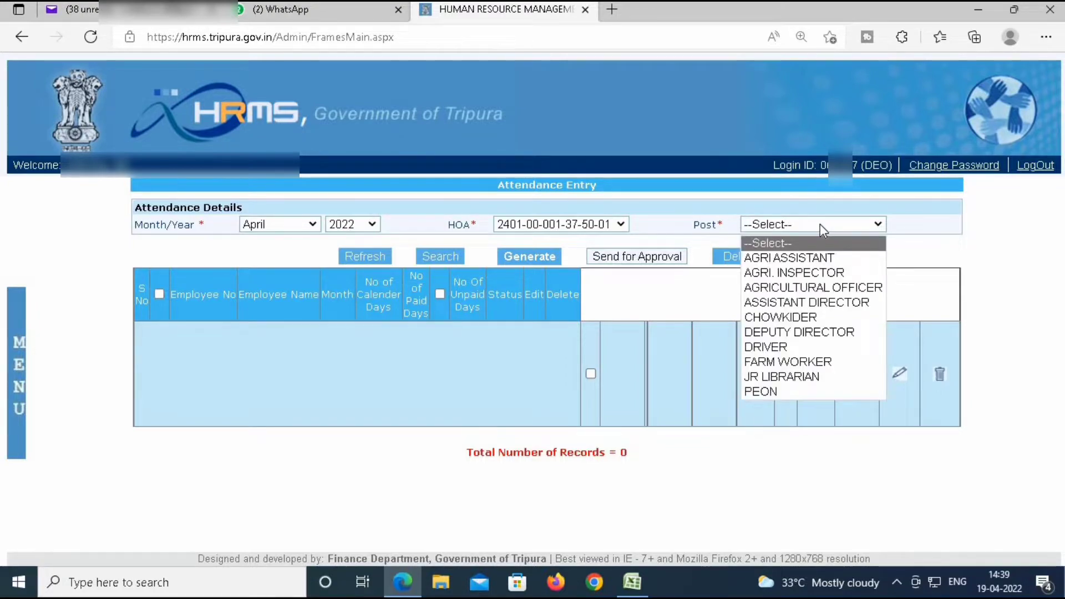
pyautogui.click(790, 332)
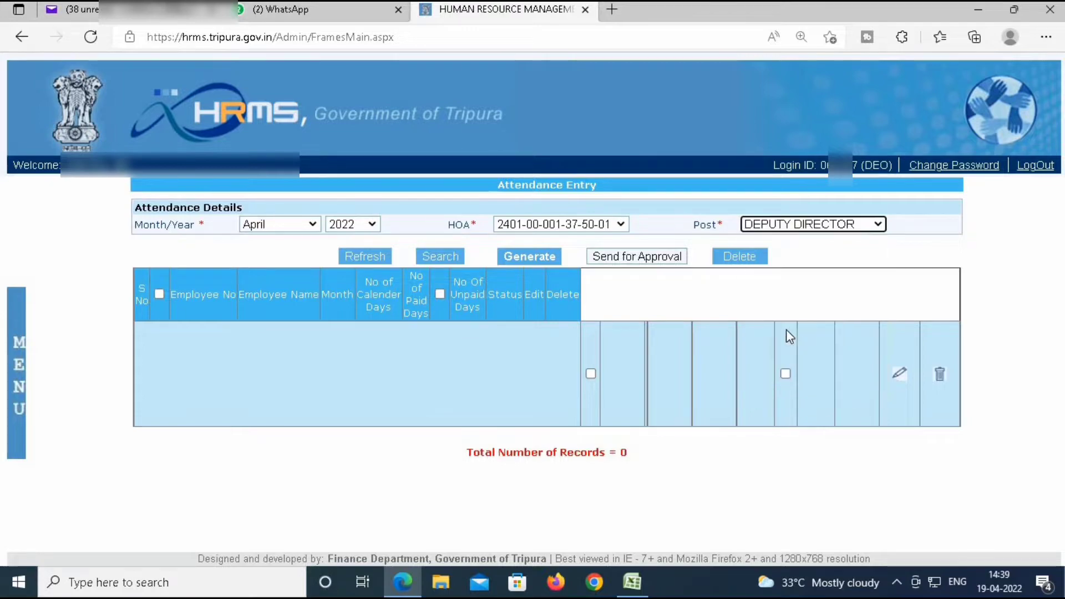
pyautogui.click(531, 260)
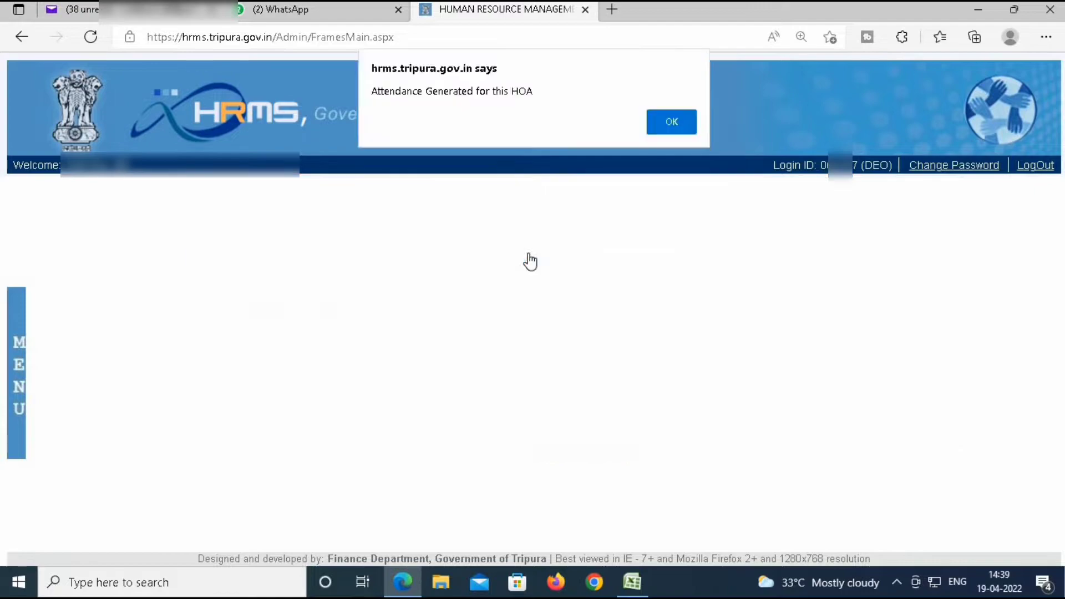
pyautogui.click(679, 123)
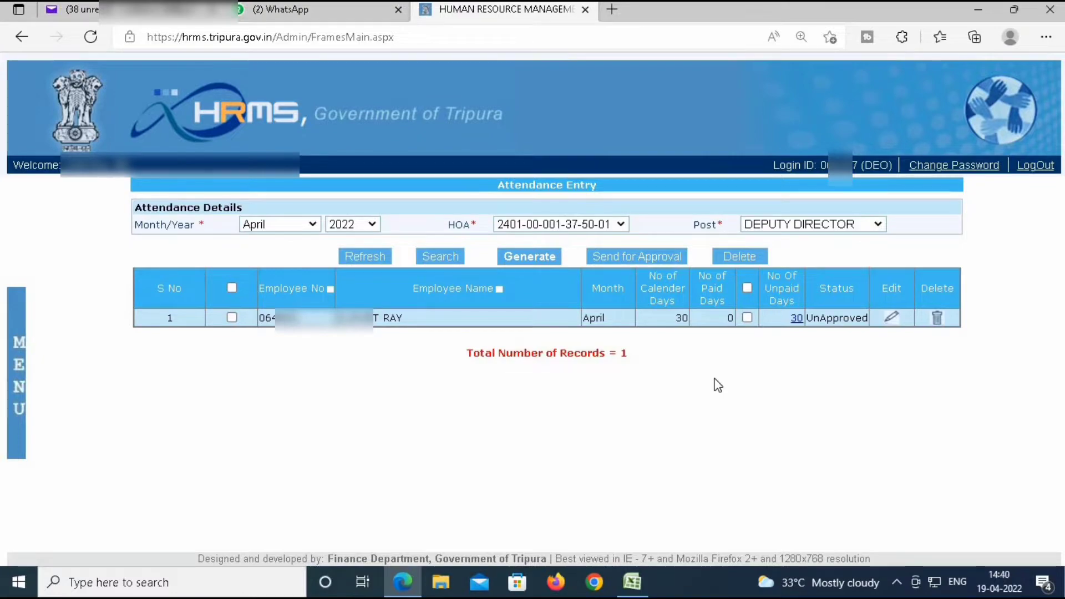
# - Give the listed Deputy Director 30 paid days, select the record and send it for approval
pyautogui.click(748, 318)
pyautogui.click(233, 317)
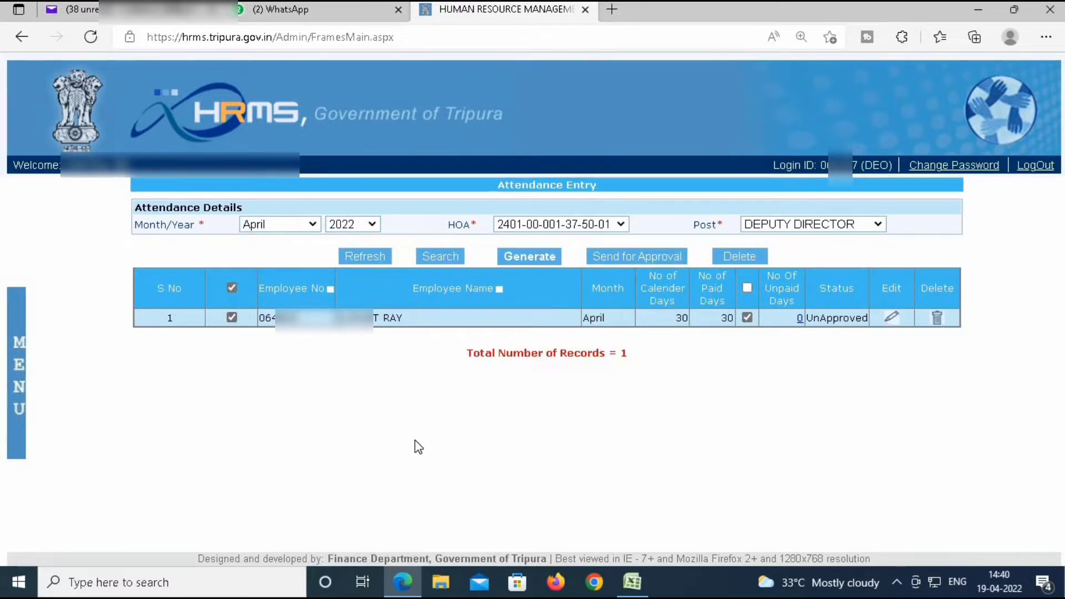
pyautogui.click(629, 258)
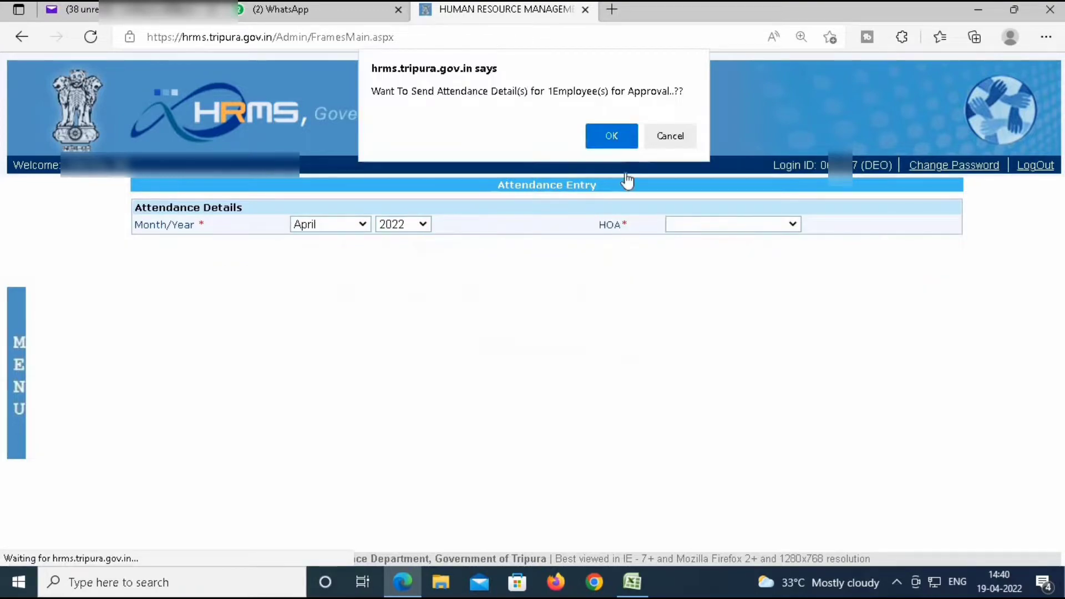
pyautogui.click(611, 138)
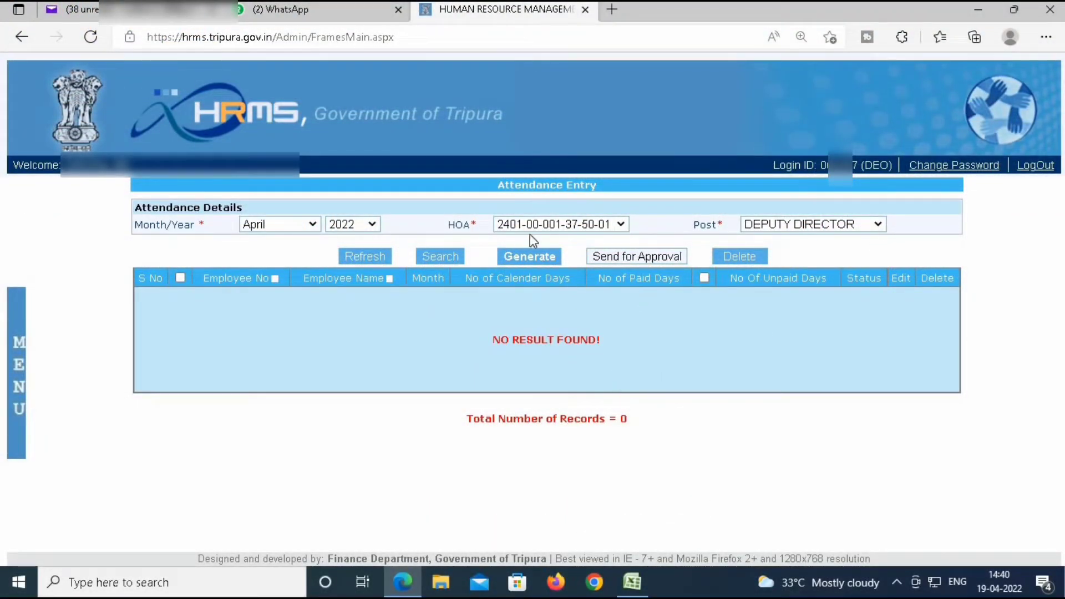
# - Change the post to ASSISTANT DIRECTOR under the same HOA and generate its attendance
pyautogui.click(877, 224)
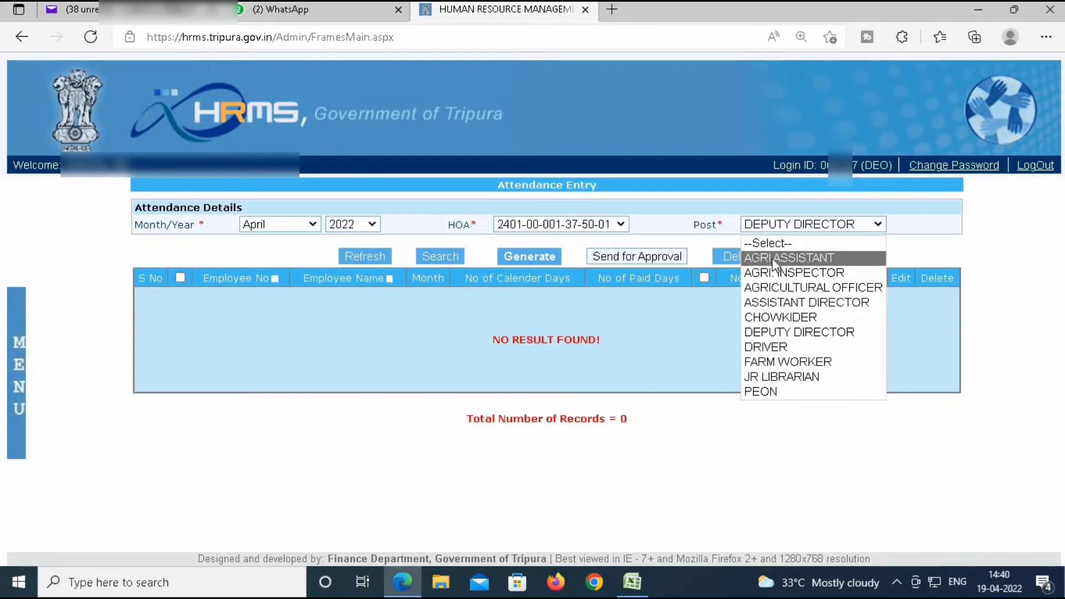
pyautogui.click(769, 306)
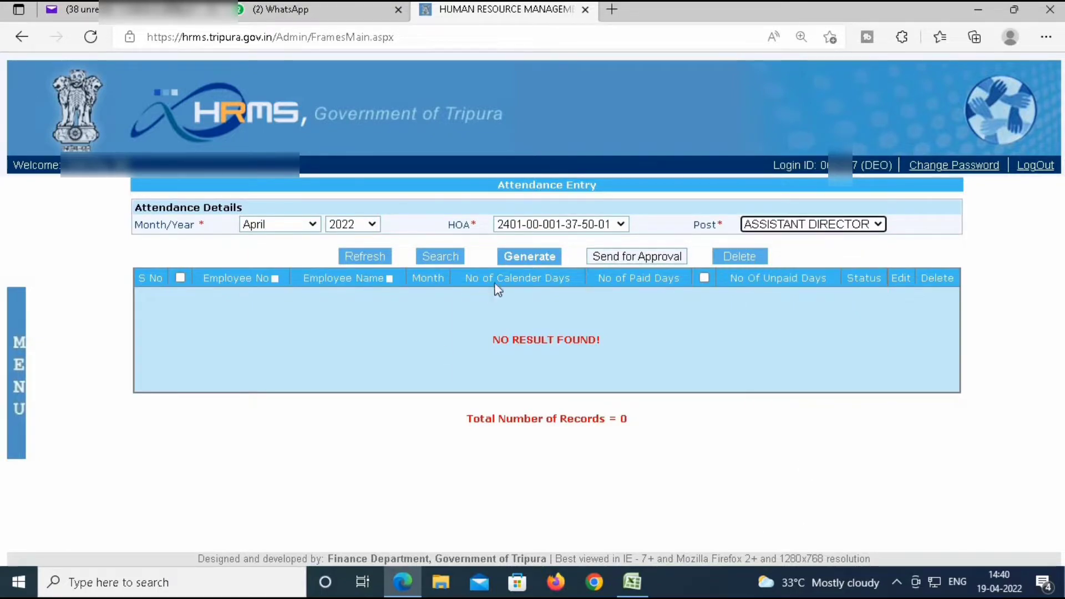
pyautogui.click(525, 258)
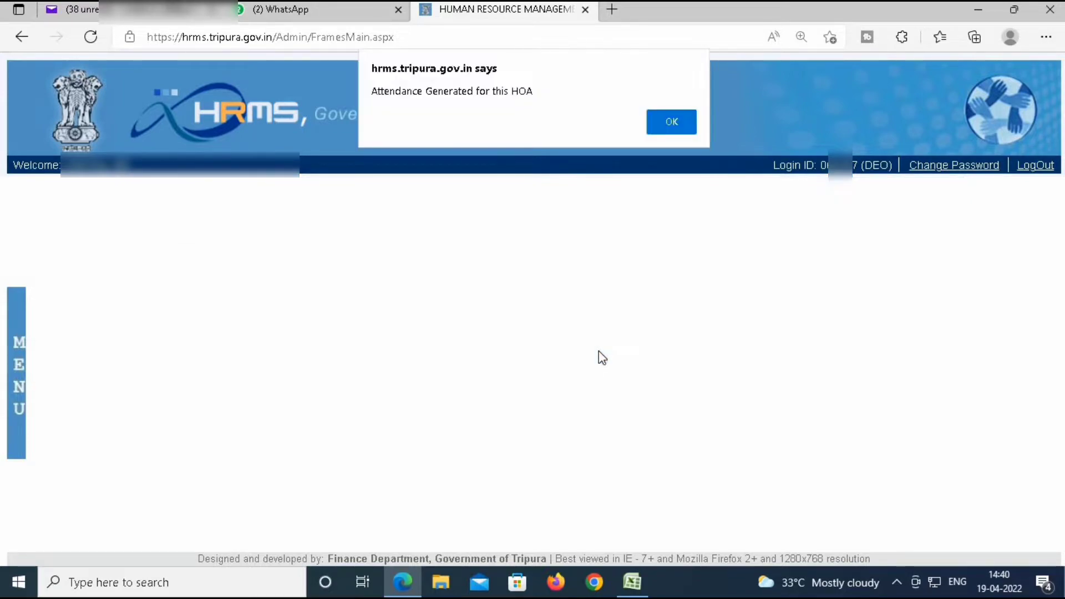
pyautogui.click(664, 121)
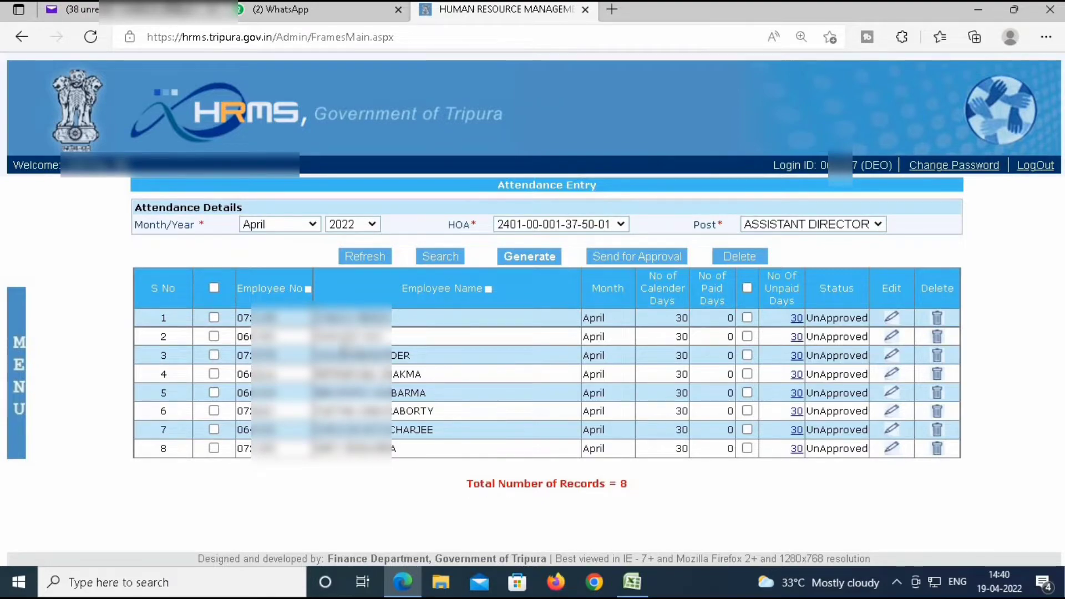
# - Mark the employees with serial numbers 2, 3 and 7 as having 30 paid days
pyautogui.click(747, 336)
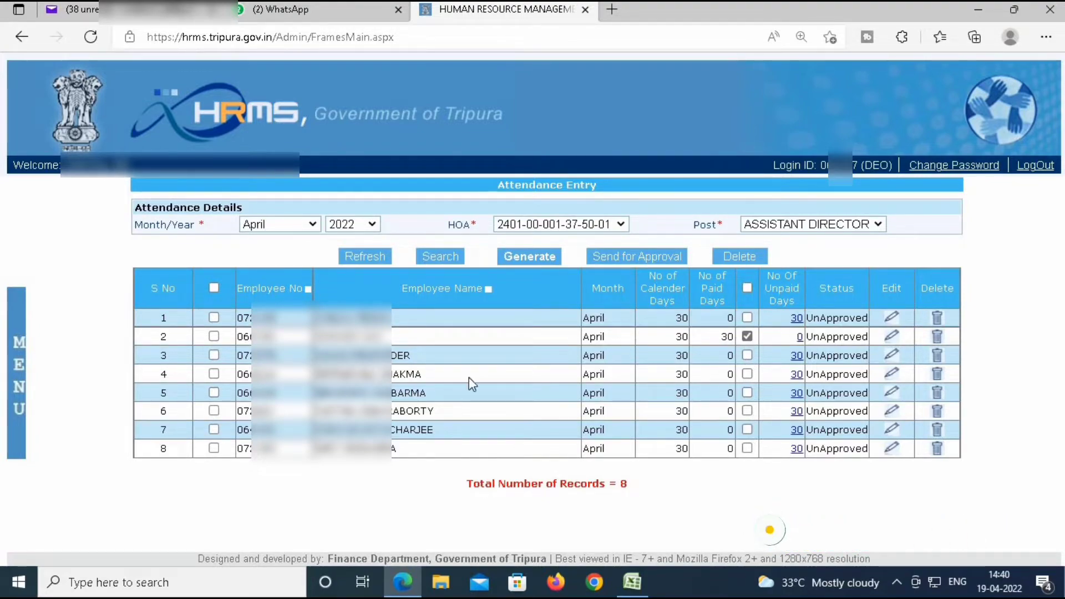
pyautogui.click(747, 356)
pyautogui.click(748, 430)
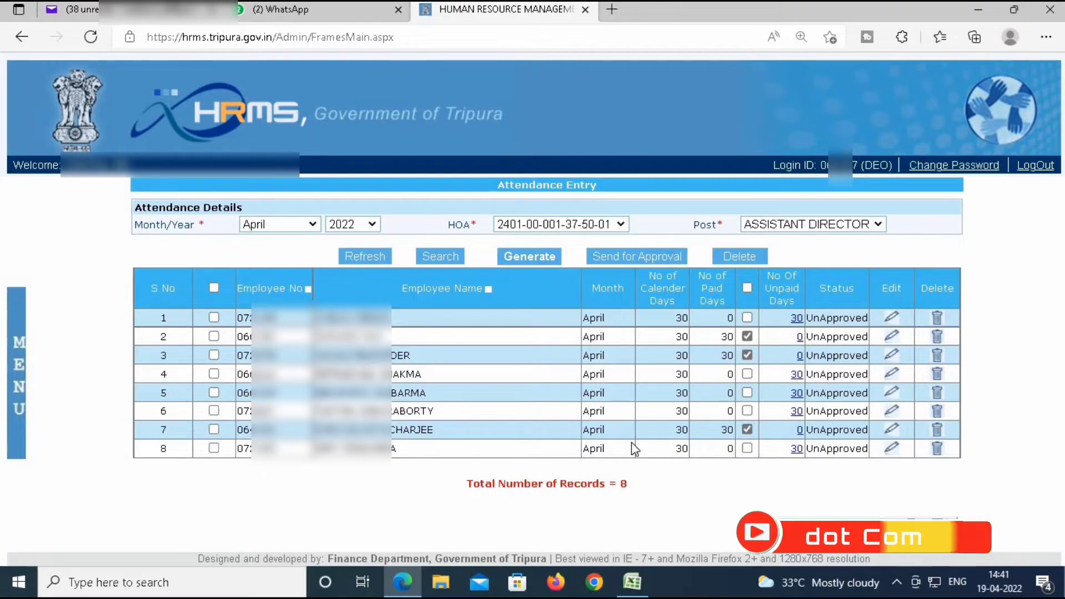
# - Mark the employees with serial numbers 4, 5, 6 and 8 as having 30 paid days
pyautogui.click(747, 411)
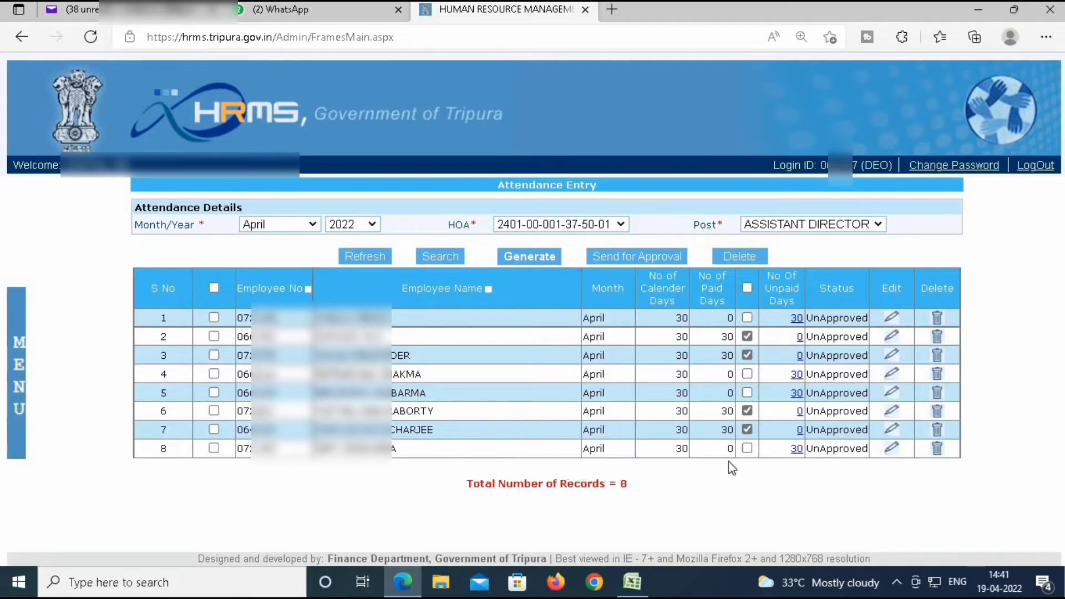
pyautogui.click(747, 449)
pyautogui.click(748, 375)
pyautogui.click(748, 394)
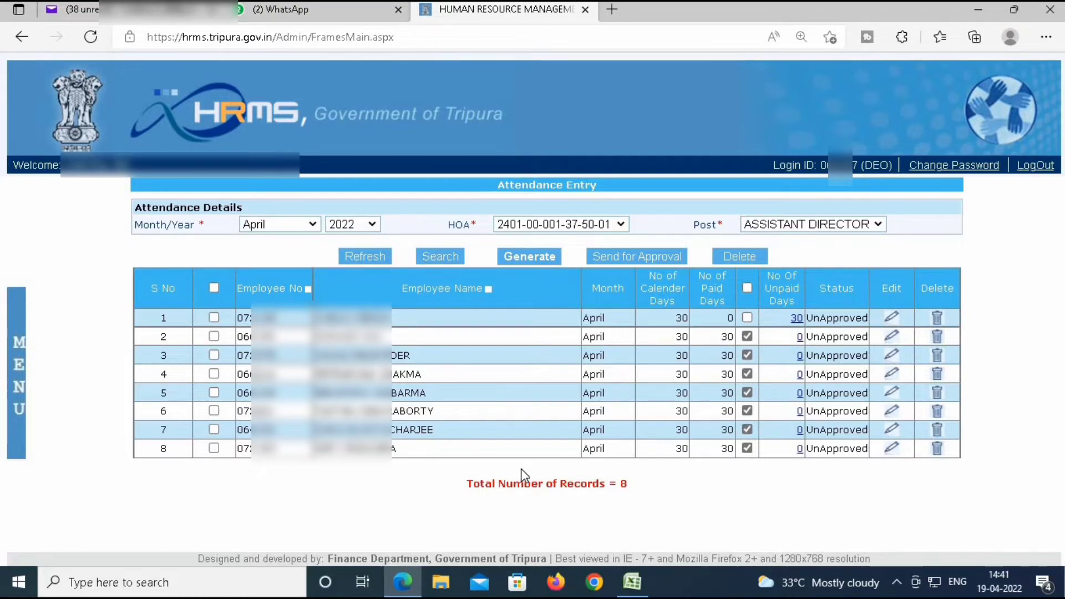
# - Select the Assistant Director records with serial numbers 2 to 8 and send them for approval
pyautogui.click(214, 337)
pyautogui.click(214, 374)
pyautogui.click(214, 429)
pyautogui.click(215, 449)
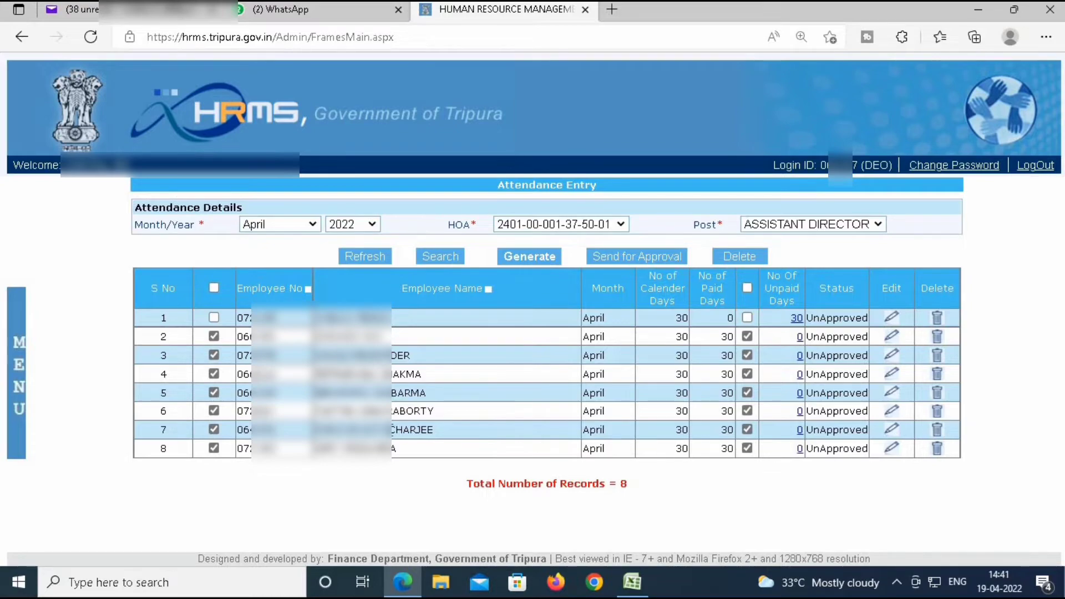
pyautogui.click(634, 257)
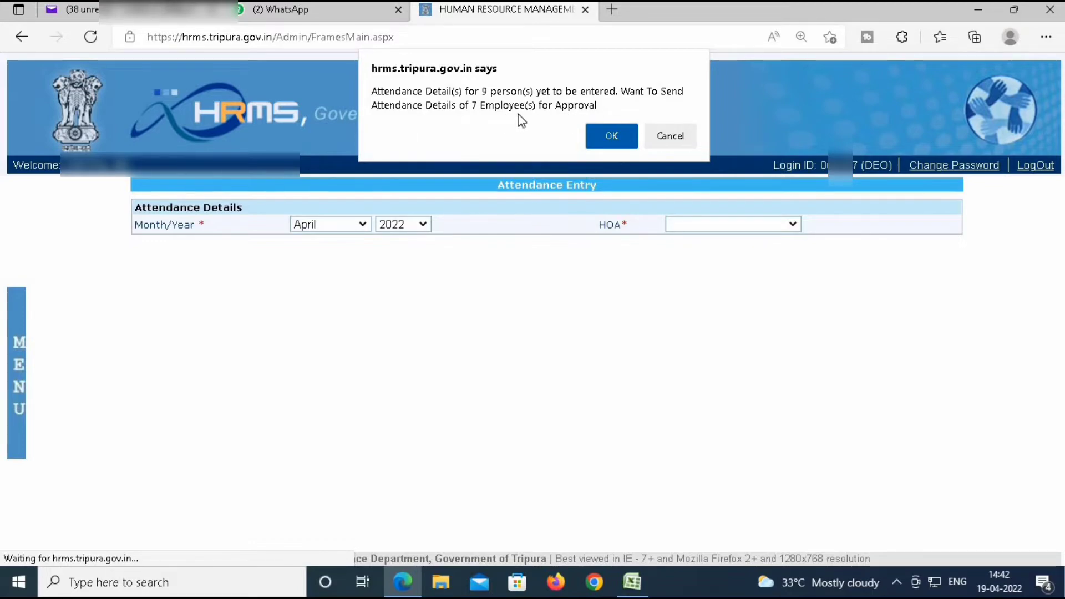
pyautogui.click(605, 136)
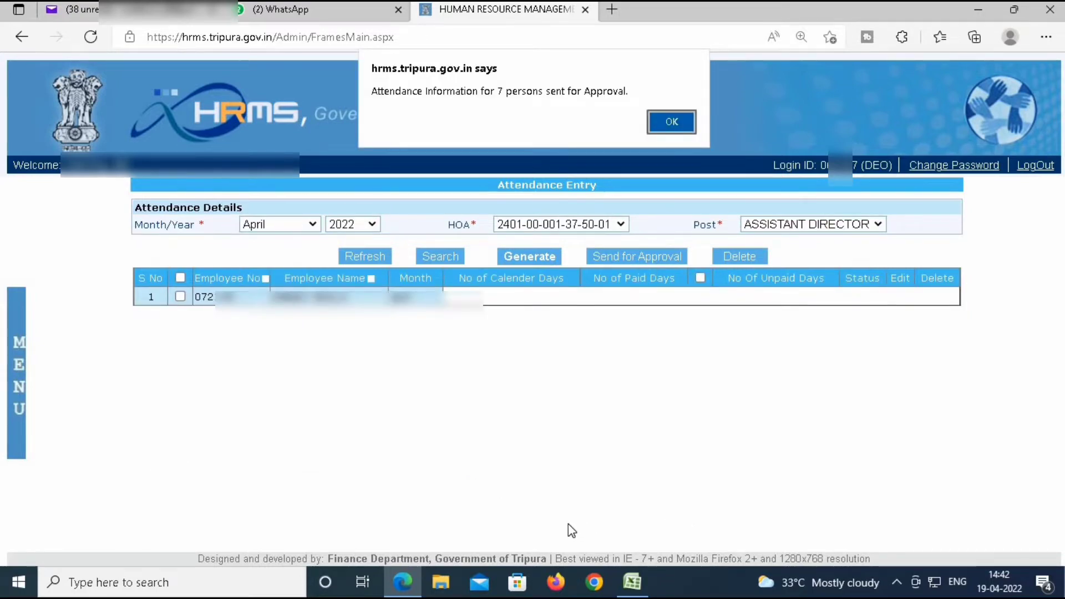
pyautogui.click(671, 121)
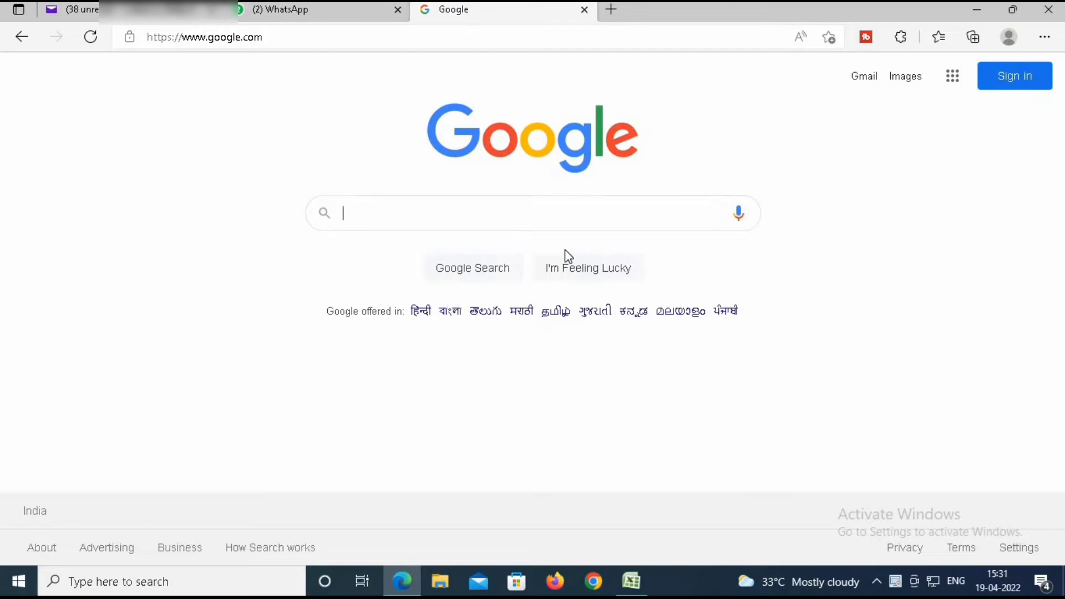
# - Search Google for "hrms tripura" and open the User Login page of hrms.tripura.gov.in
pyautogui.write('HRMS')
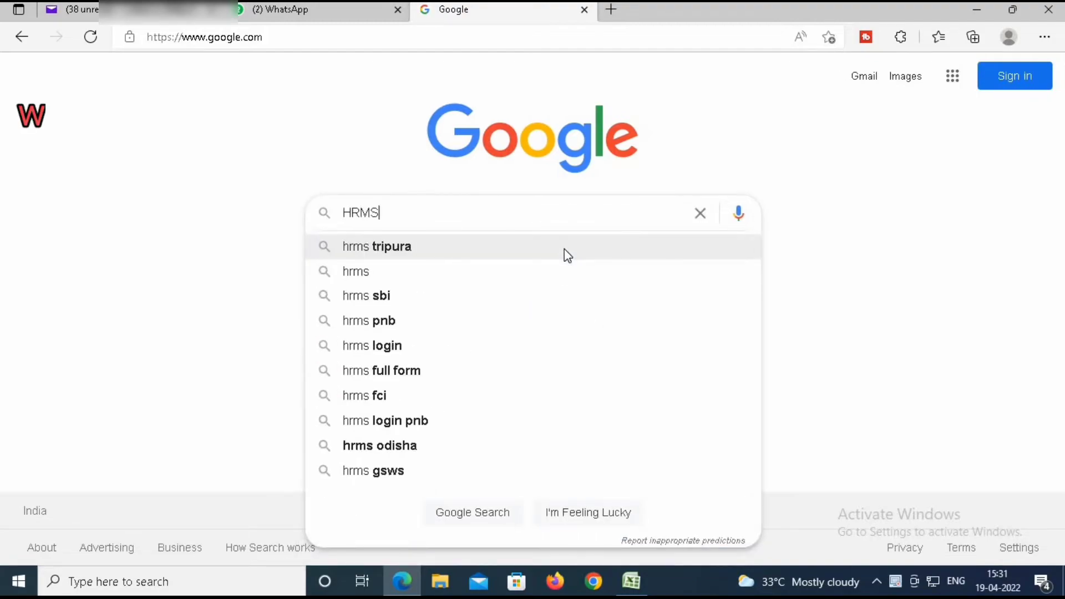
pyautogui.click(352, 248)
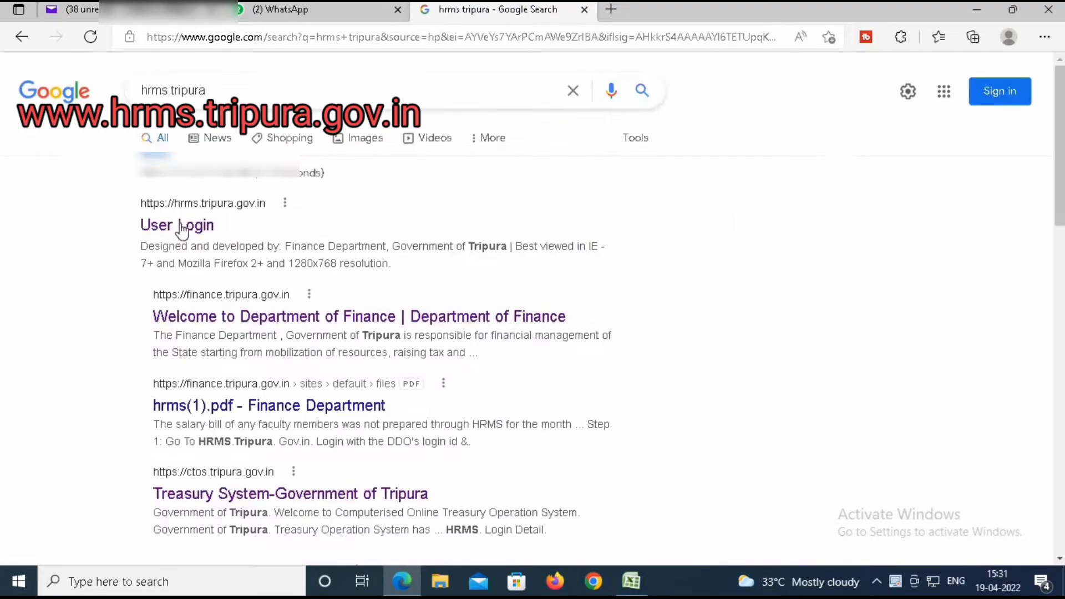
pyautogui.click(173, 224)
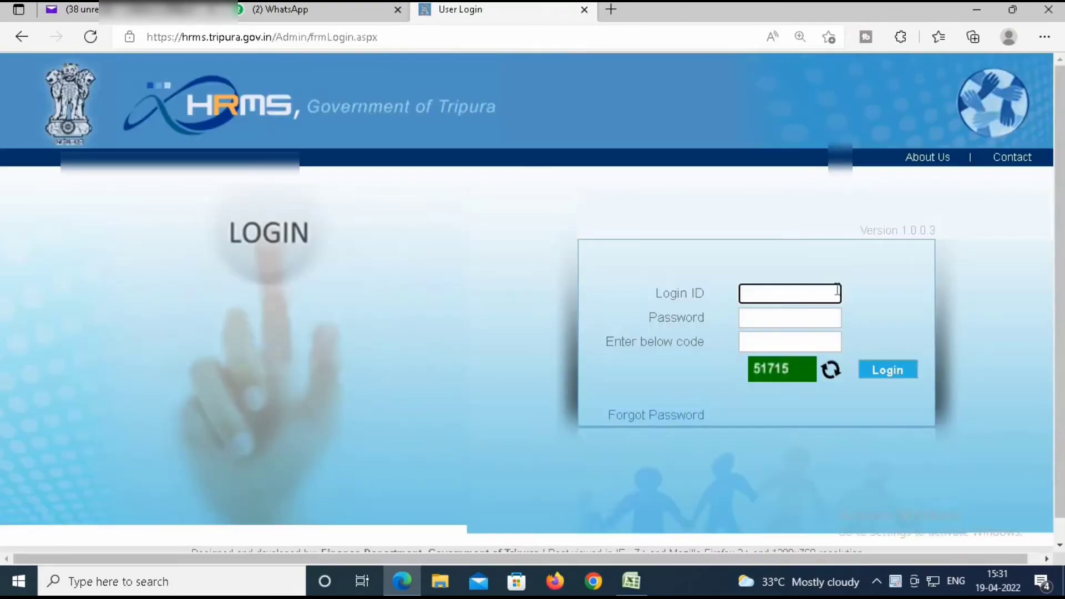
# - Log in to the HRMS with the approver's login ID, account password and the displayed verification code
pyautogui.write('••••••')
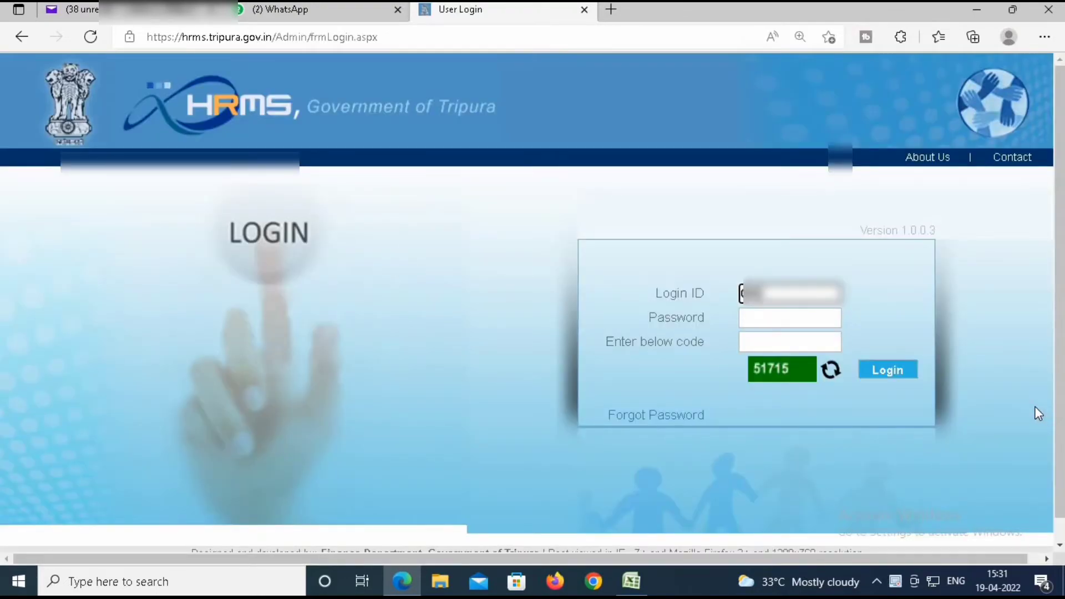
pyautogui.press('Tab')
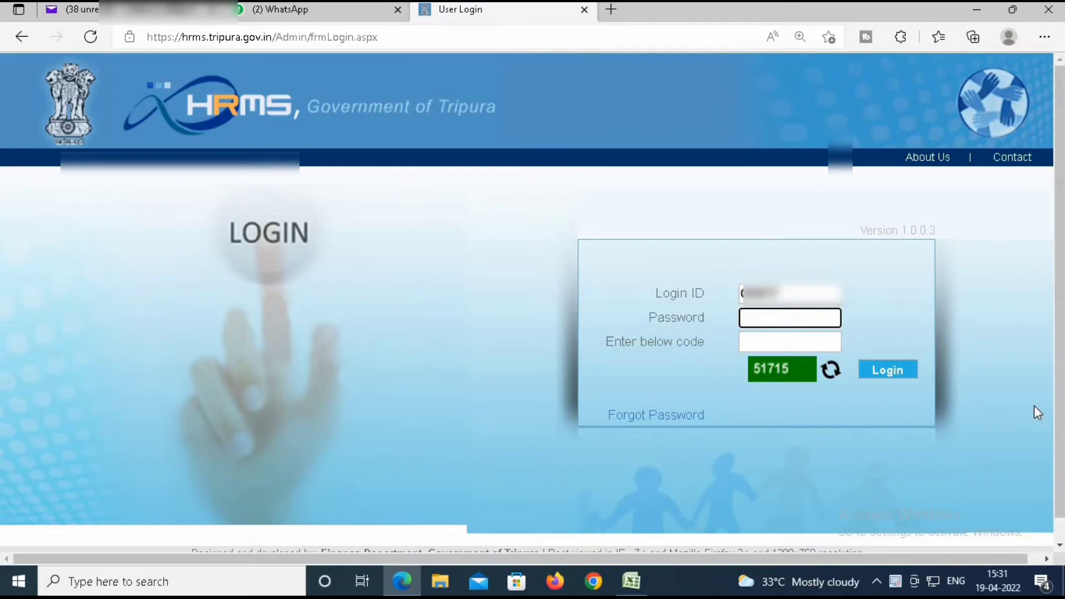
pyautogui.write('••')
pyautogui.press('Tab')
pyautogui.write('517')
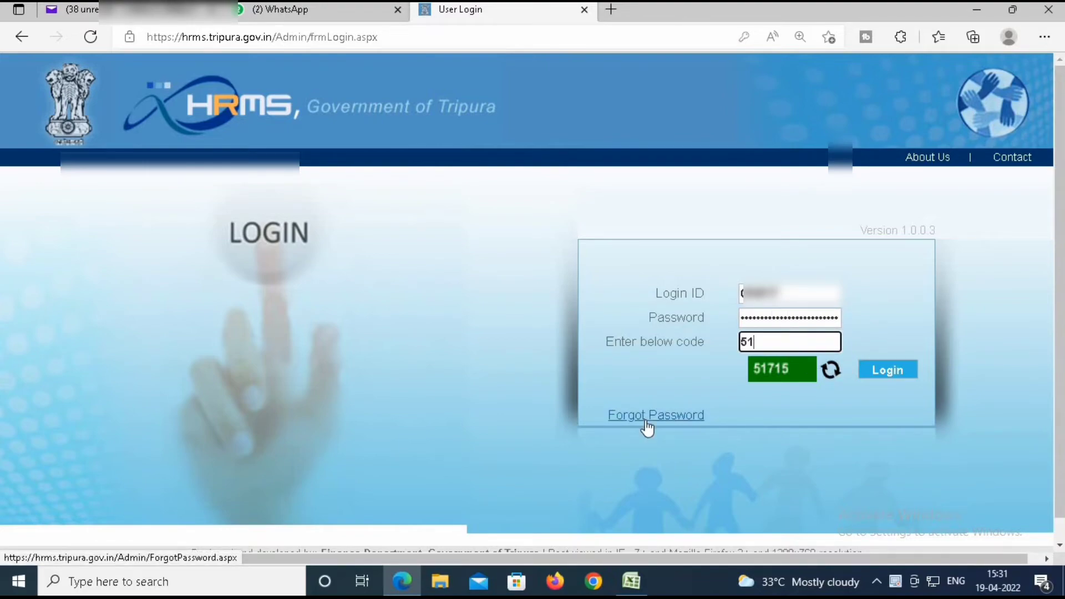
pyautogui.write('15')
pyautogui.click(875, 373)
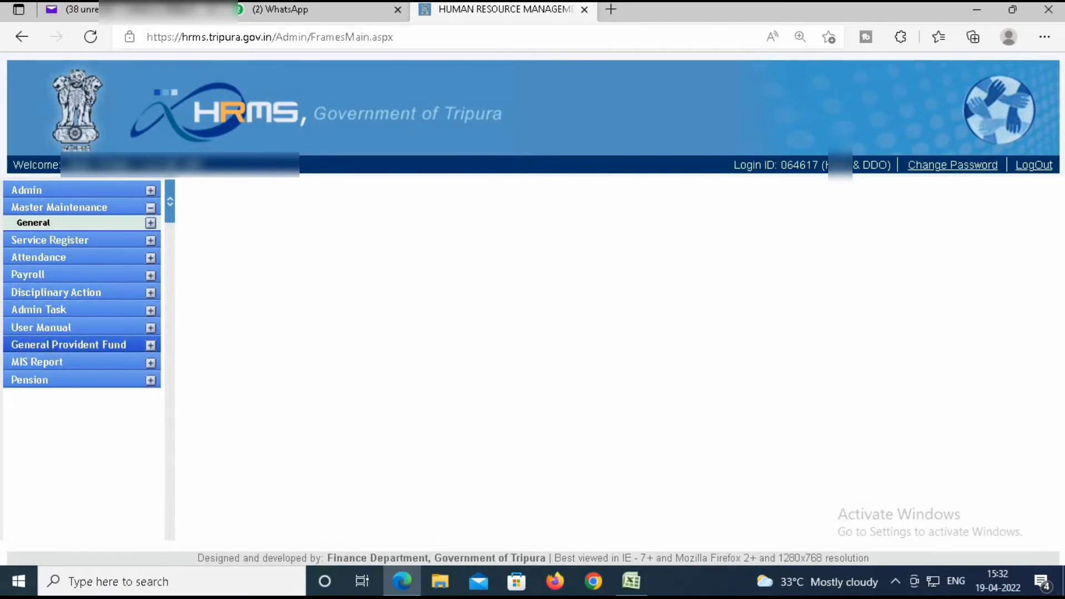
# - Open the Attendance entry page and set the month to April 2022
pyautogui.click(49, 258)
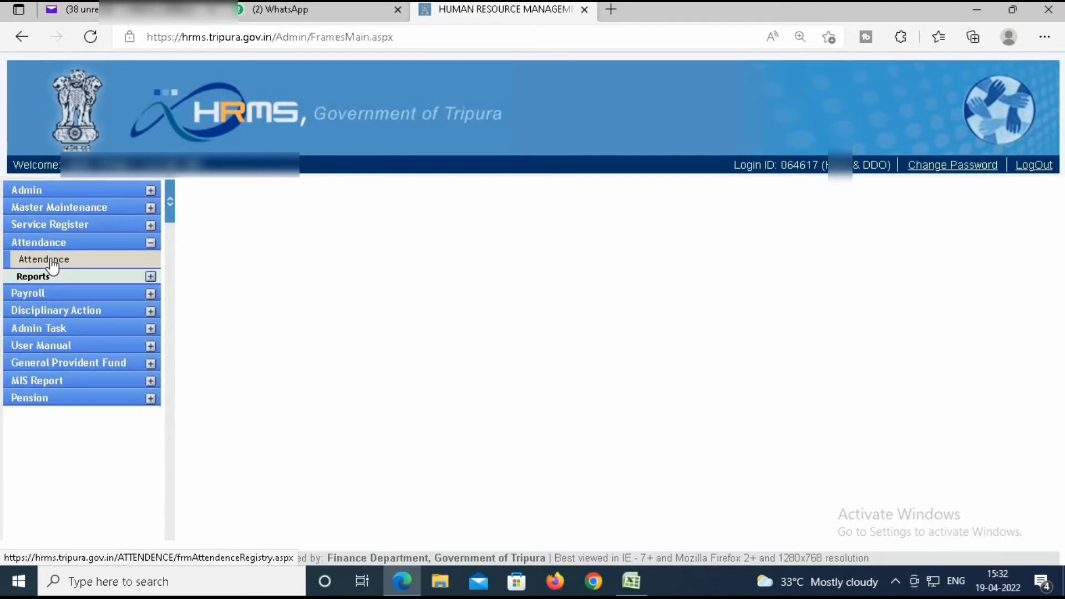
pyautogui.click(52, 262)
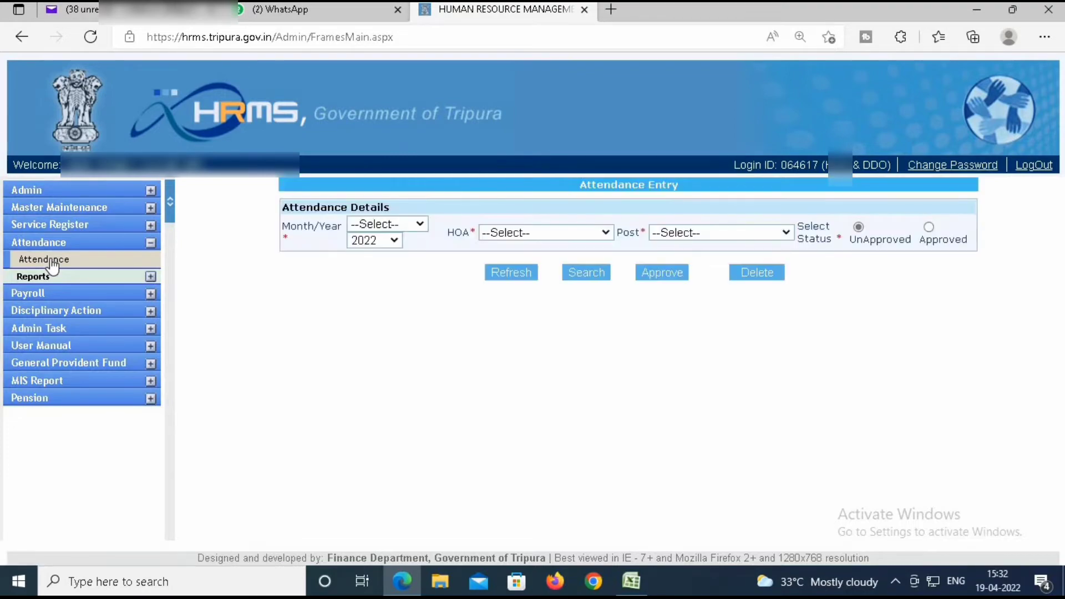
pyautogui.click(279, 230)
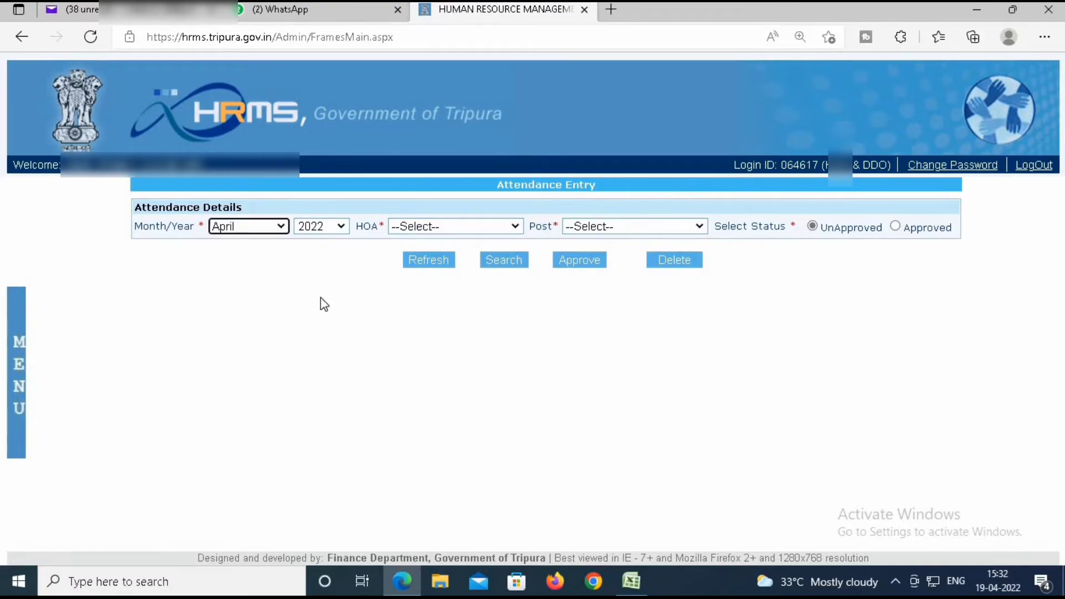
pyautogui.click(227, 307)
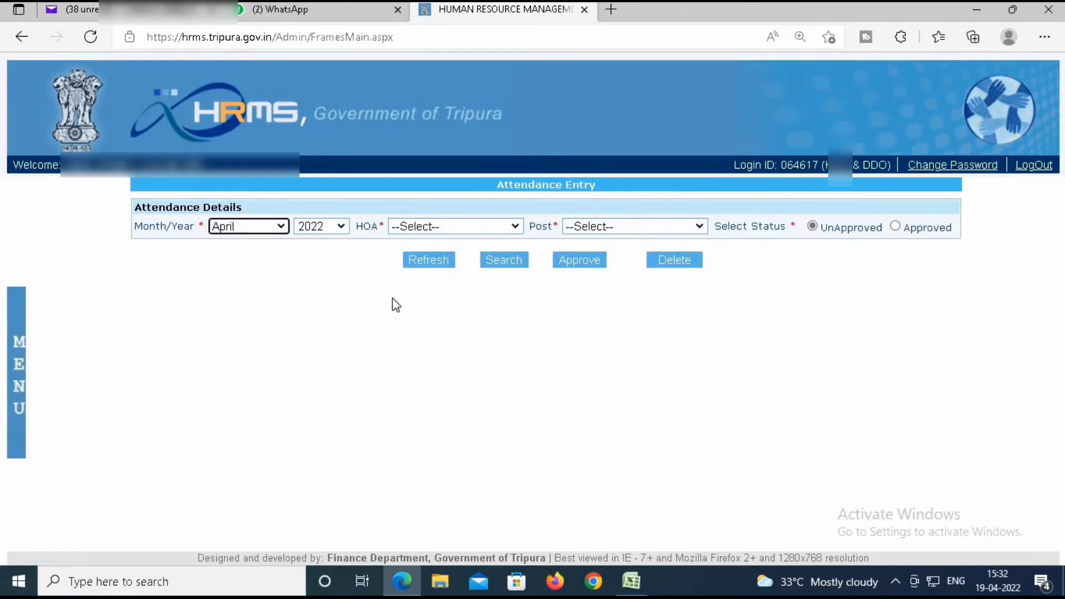
pyautogui.click(516, 227)
pyautogui.click(436, 288)
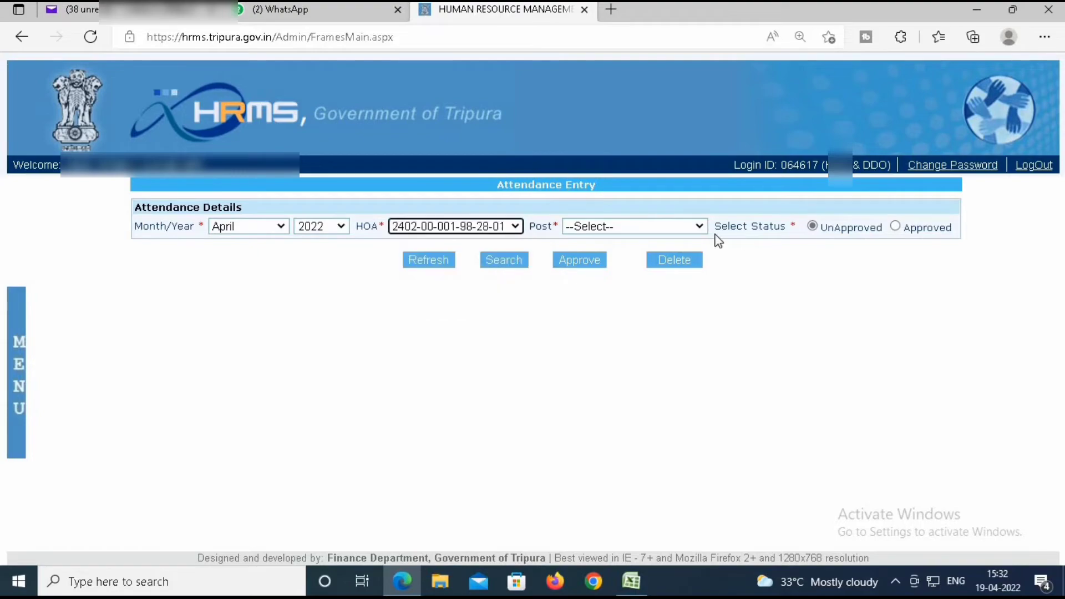
pyautogui.click(696, 227)
pyautogui.click(696, 228)
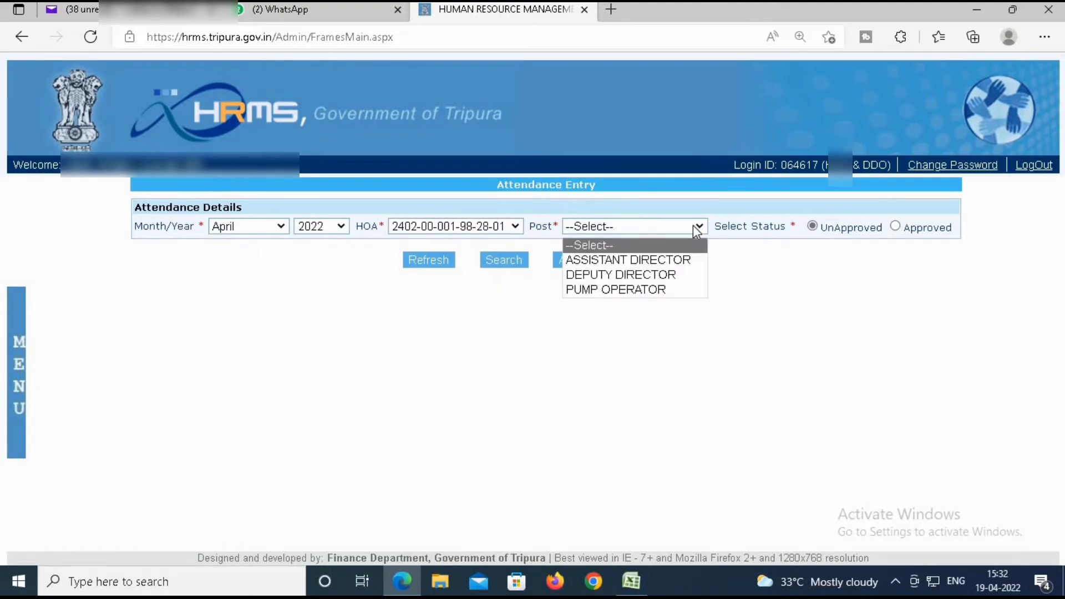
pyautogui.click(625, 261)
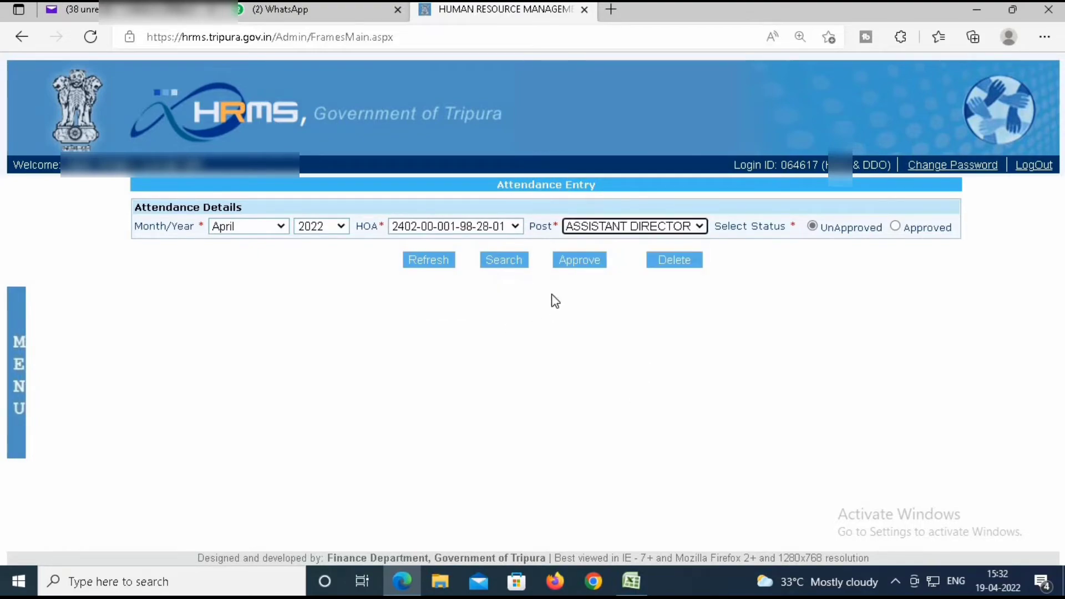
pyautogui.click(504, 262)
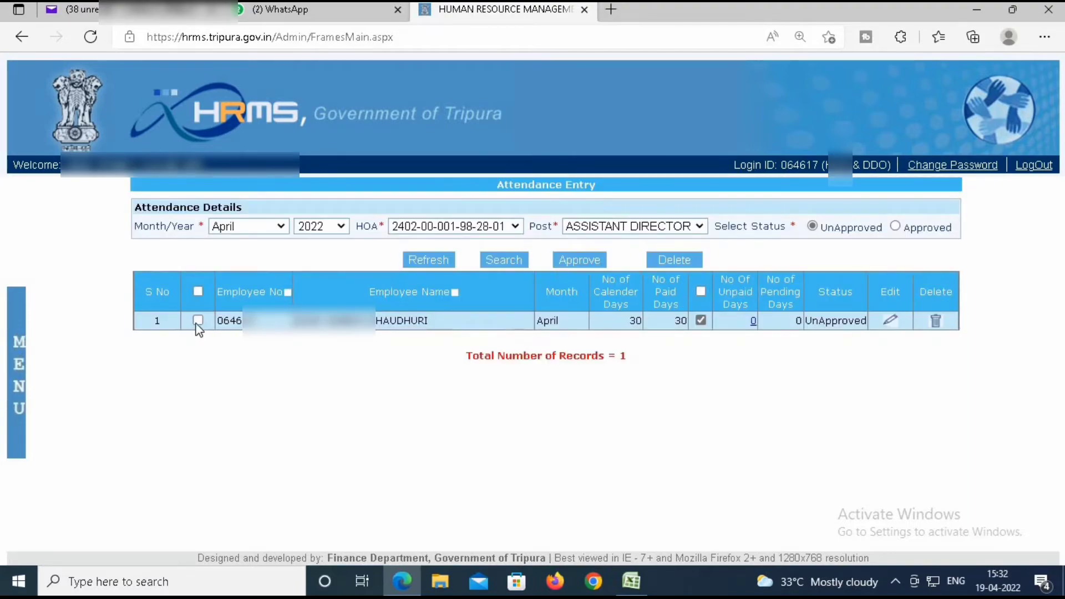
pyautogui.click(197, 321)
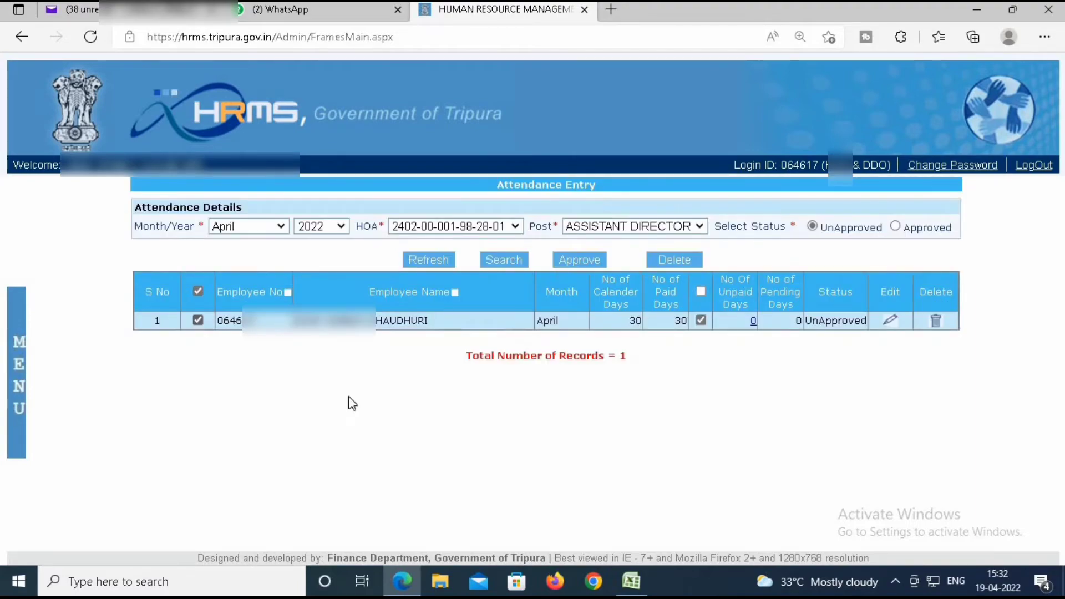
pyautogui.click(587, 265)
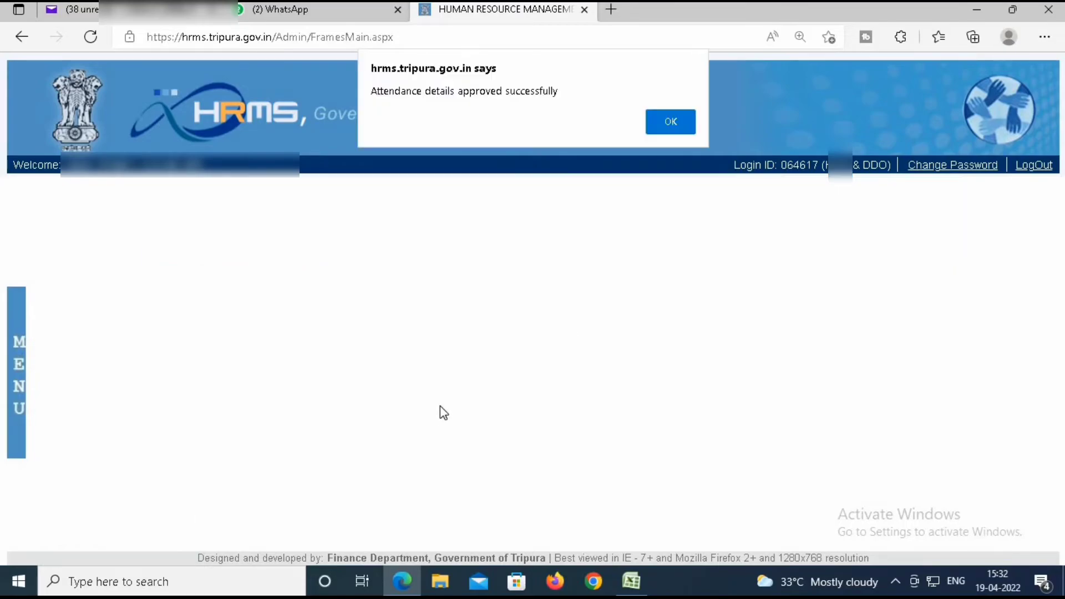
pyautogui.click(671, 121)
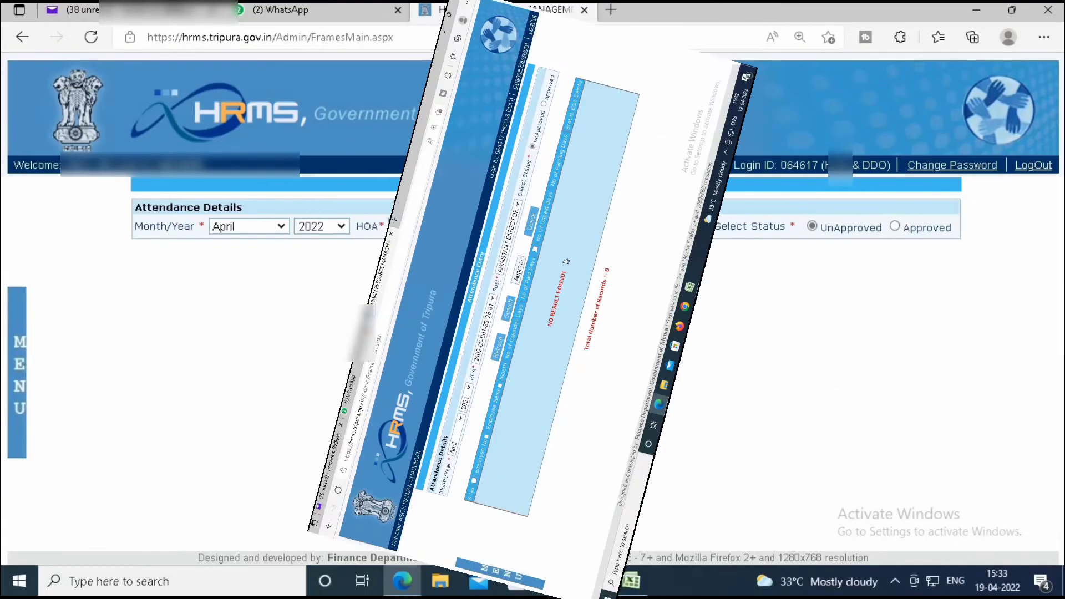
pyautogui.click(464, 263)
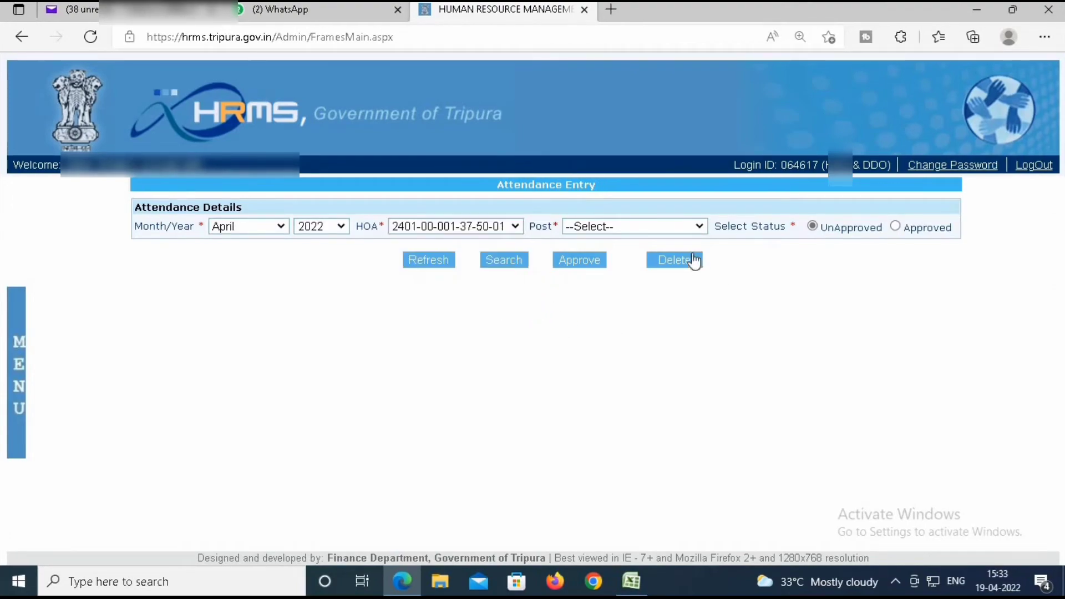
pyautogui.click(697, 227)
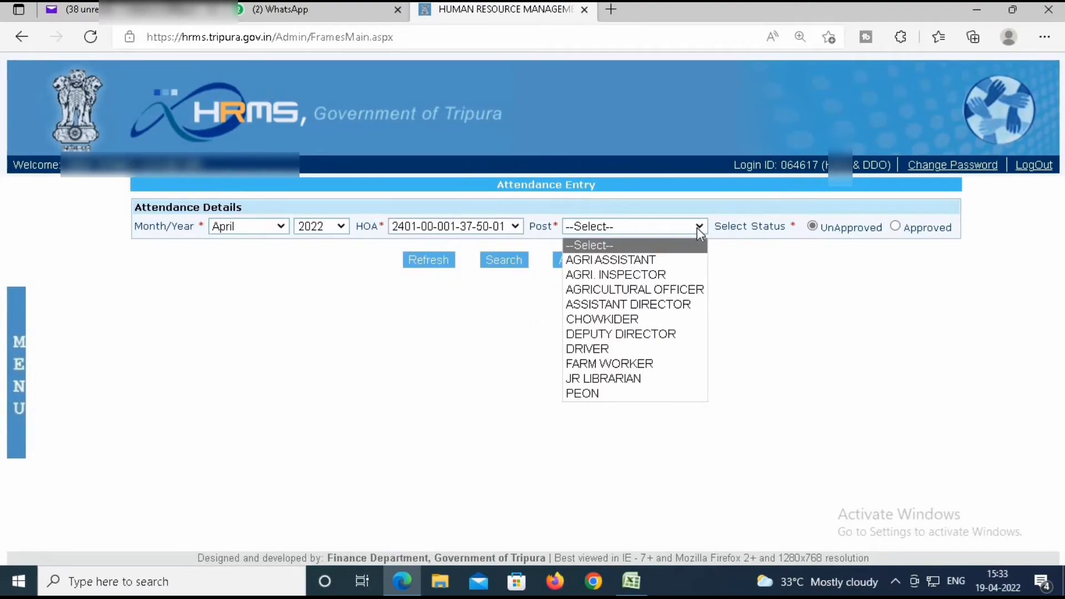
pyautogui.click(620, 334)
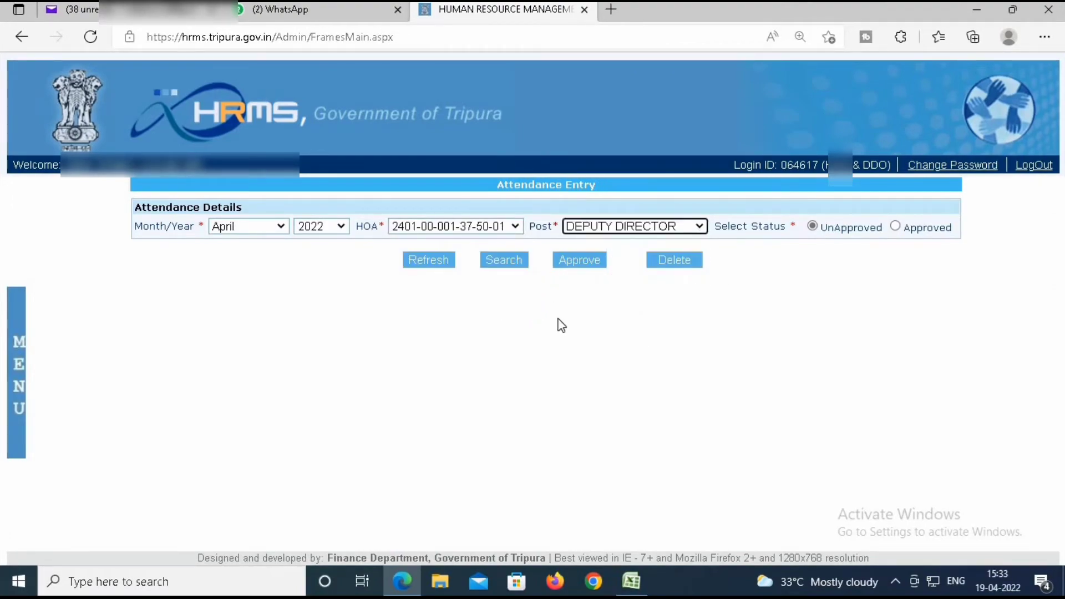
pyautogui.click(505, 265)
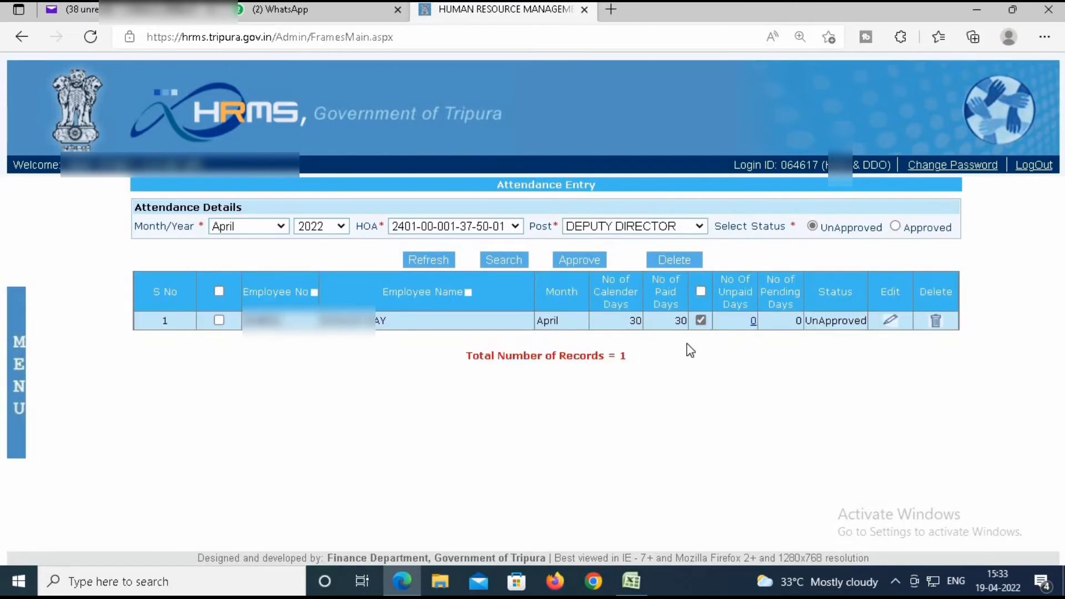
# - Select the listed Deputy Director record and approve its attendance
pyautogui.click(219, 321)
pyautogui.click(573, 265)
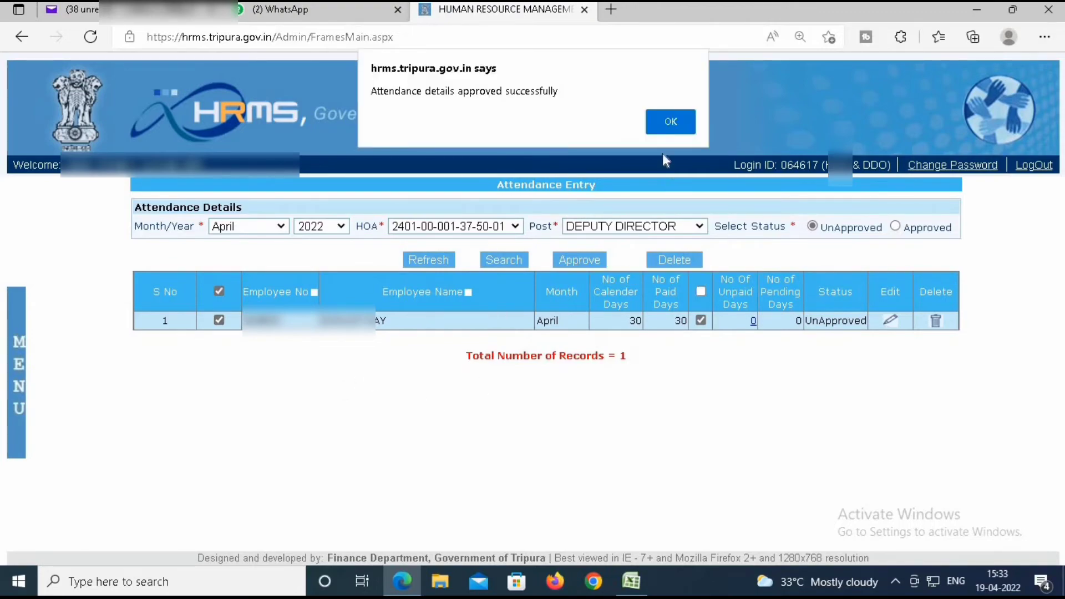
pyautogui.click(664, 123)
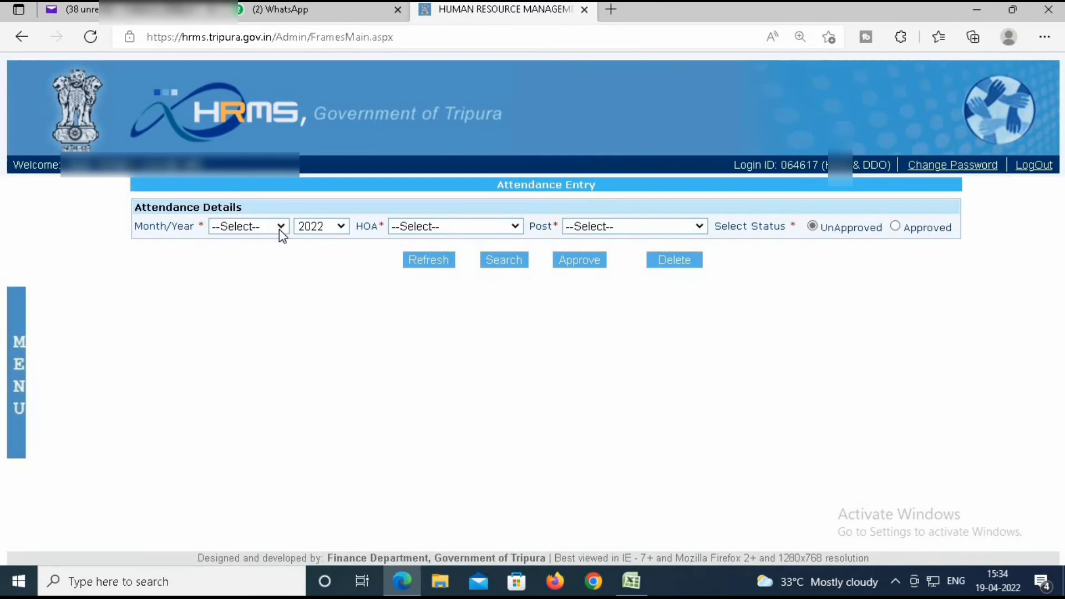
pyautogui.click(280, 230)
pyautogui.click(261, 304)
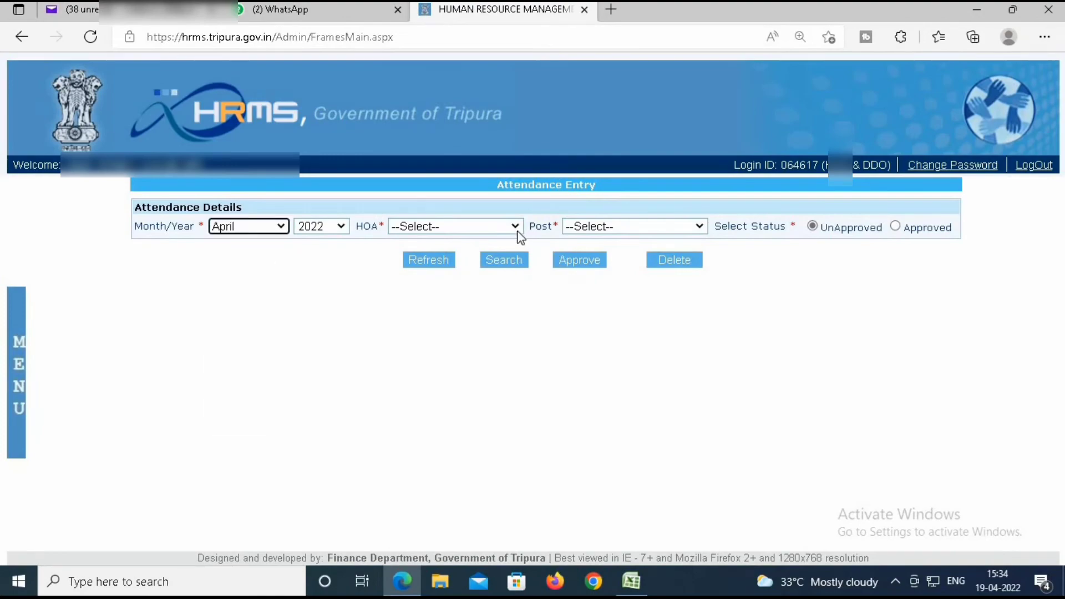
pyautogui.click(517, 227)
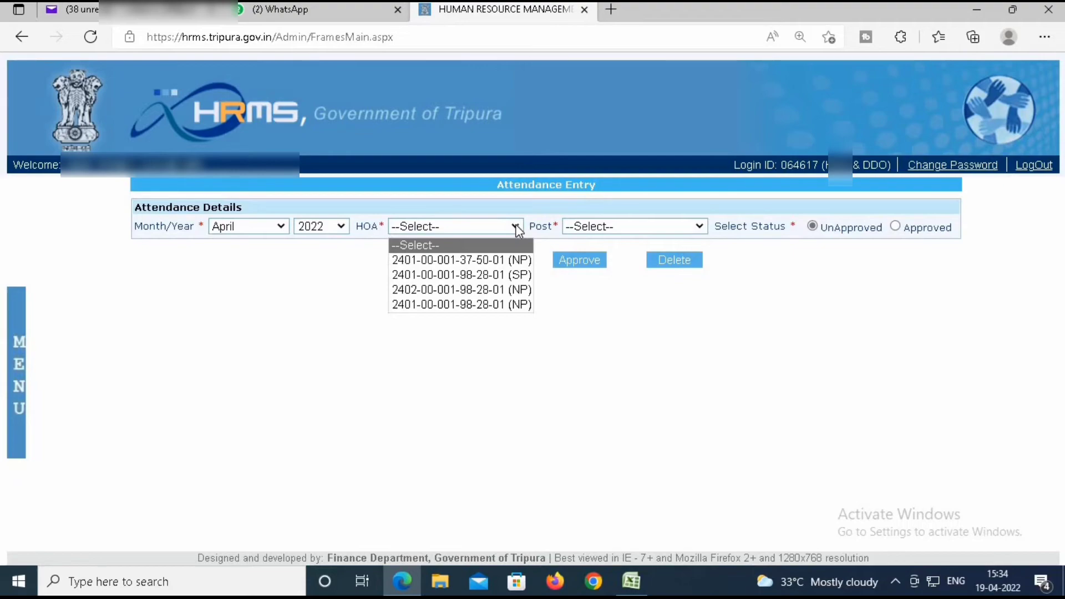
pyautogui.click(489, 260)
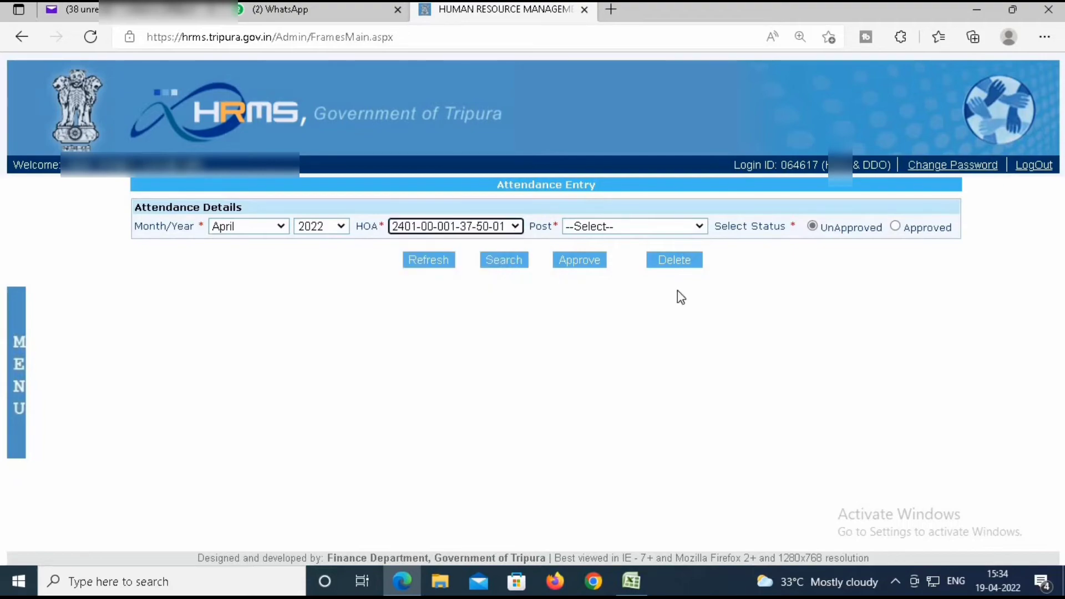
pyautogui.click(696, 224)
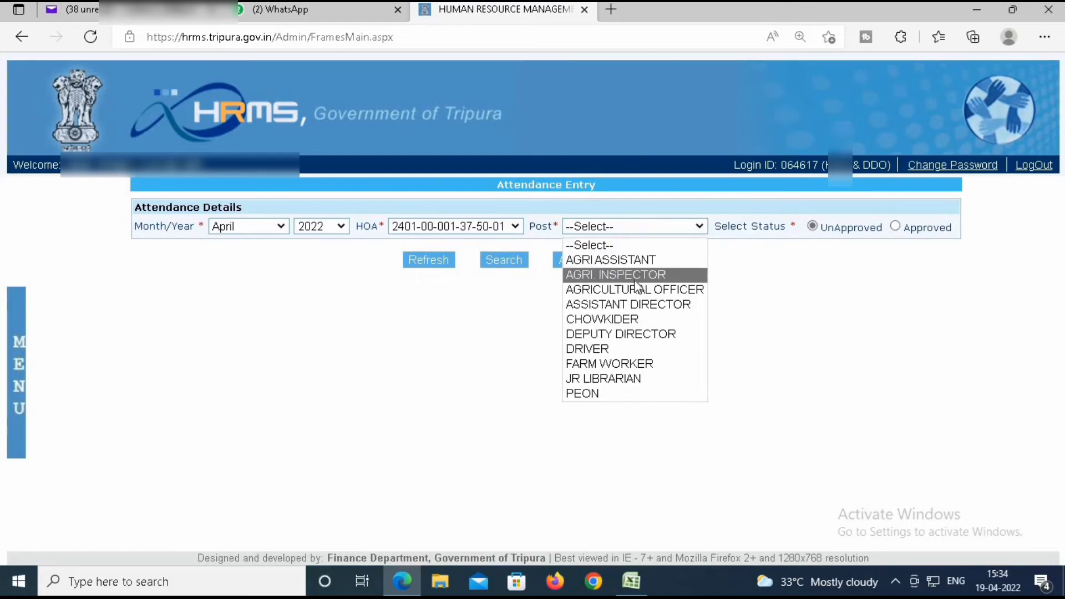
pyautogui.click(599, 304)
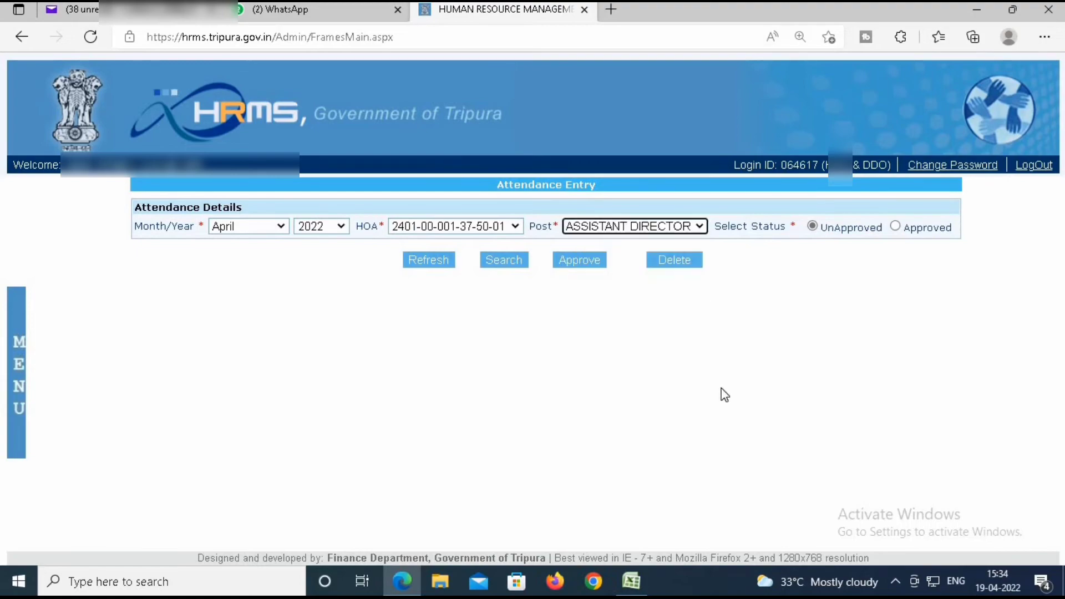
pyautogui.click(504, 260)
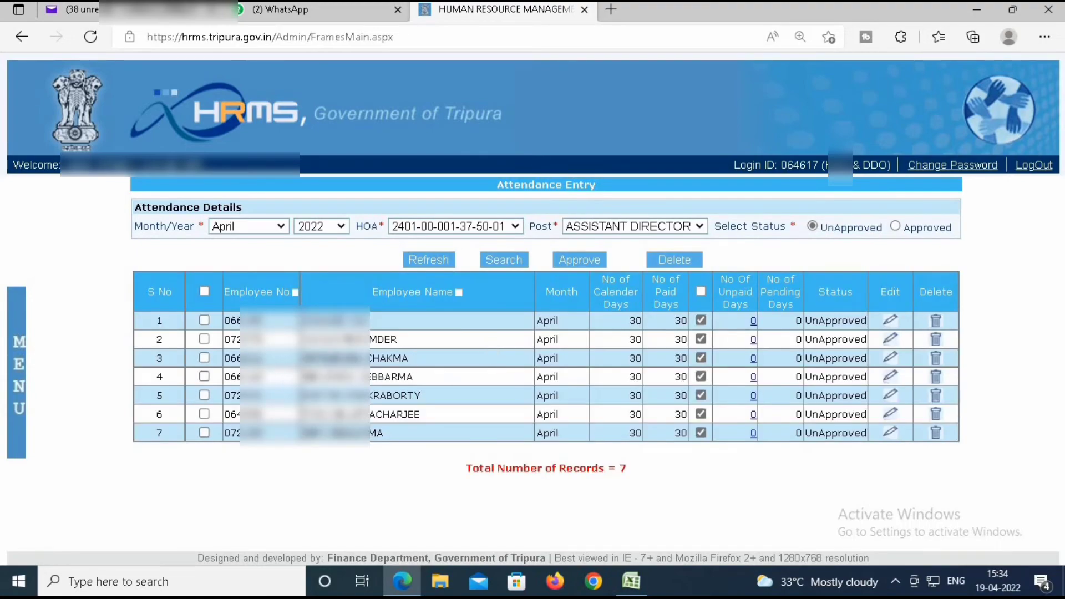
# - Select all seven Assistant Director records and approve their attendance
pyautogui.click(205, 321)
pyautogui.click(205, 341)
pyautogui.click(204, 433)
pyautogui.click(204, 358)
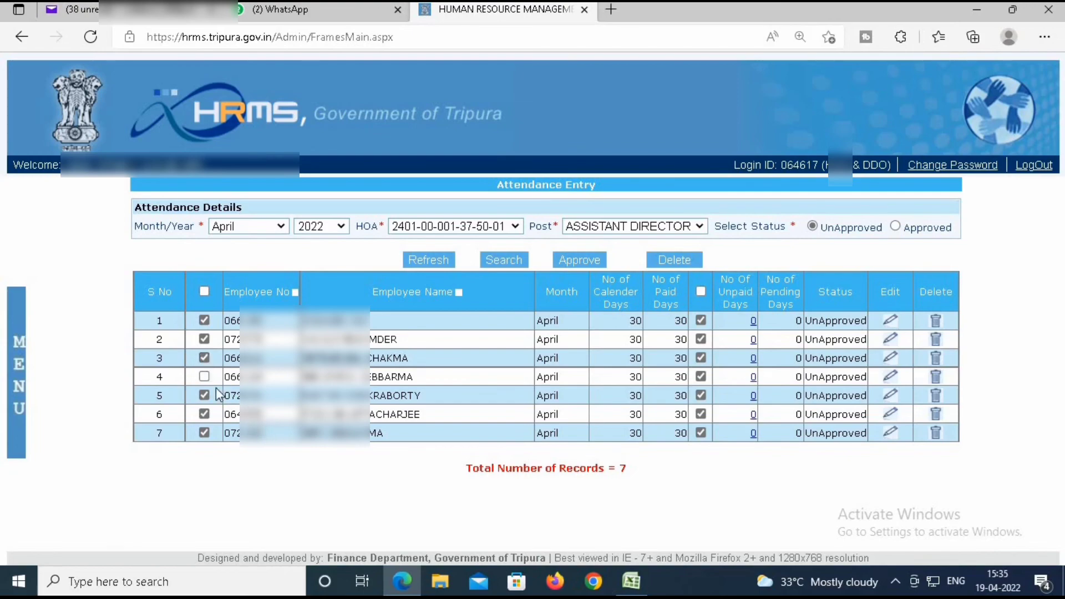
pyautogui.click(204, 376)
pyautogui.click(573, 265)
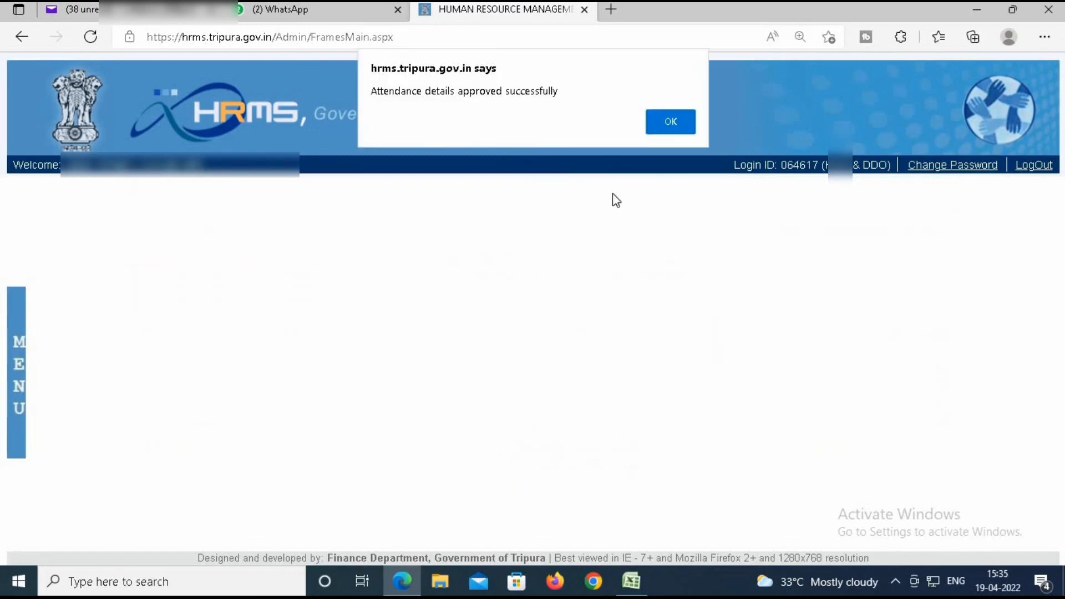
pyautogui.click(665, 127)
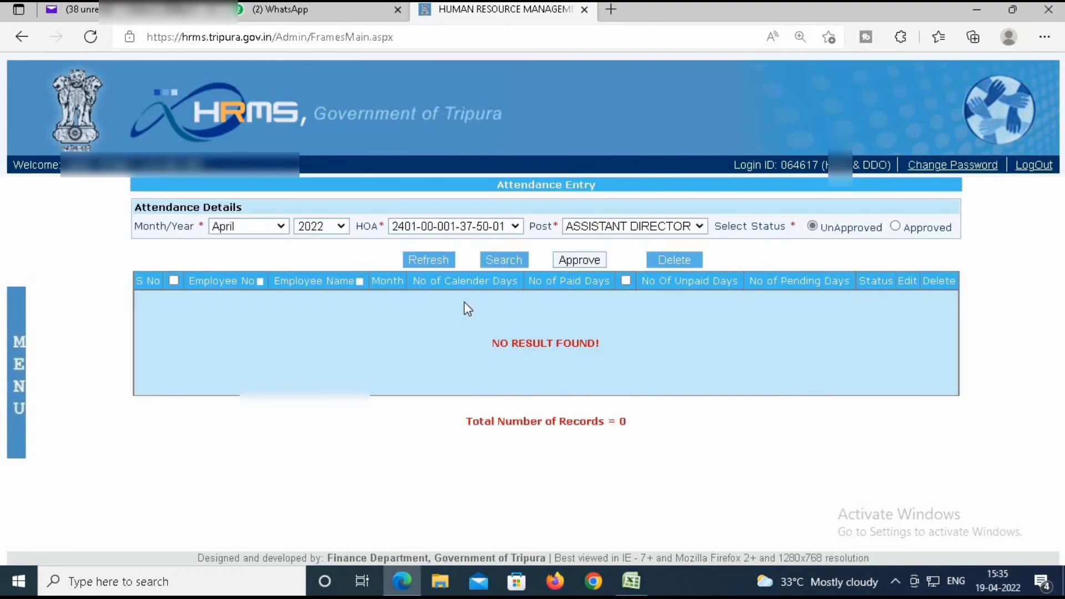